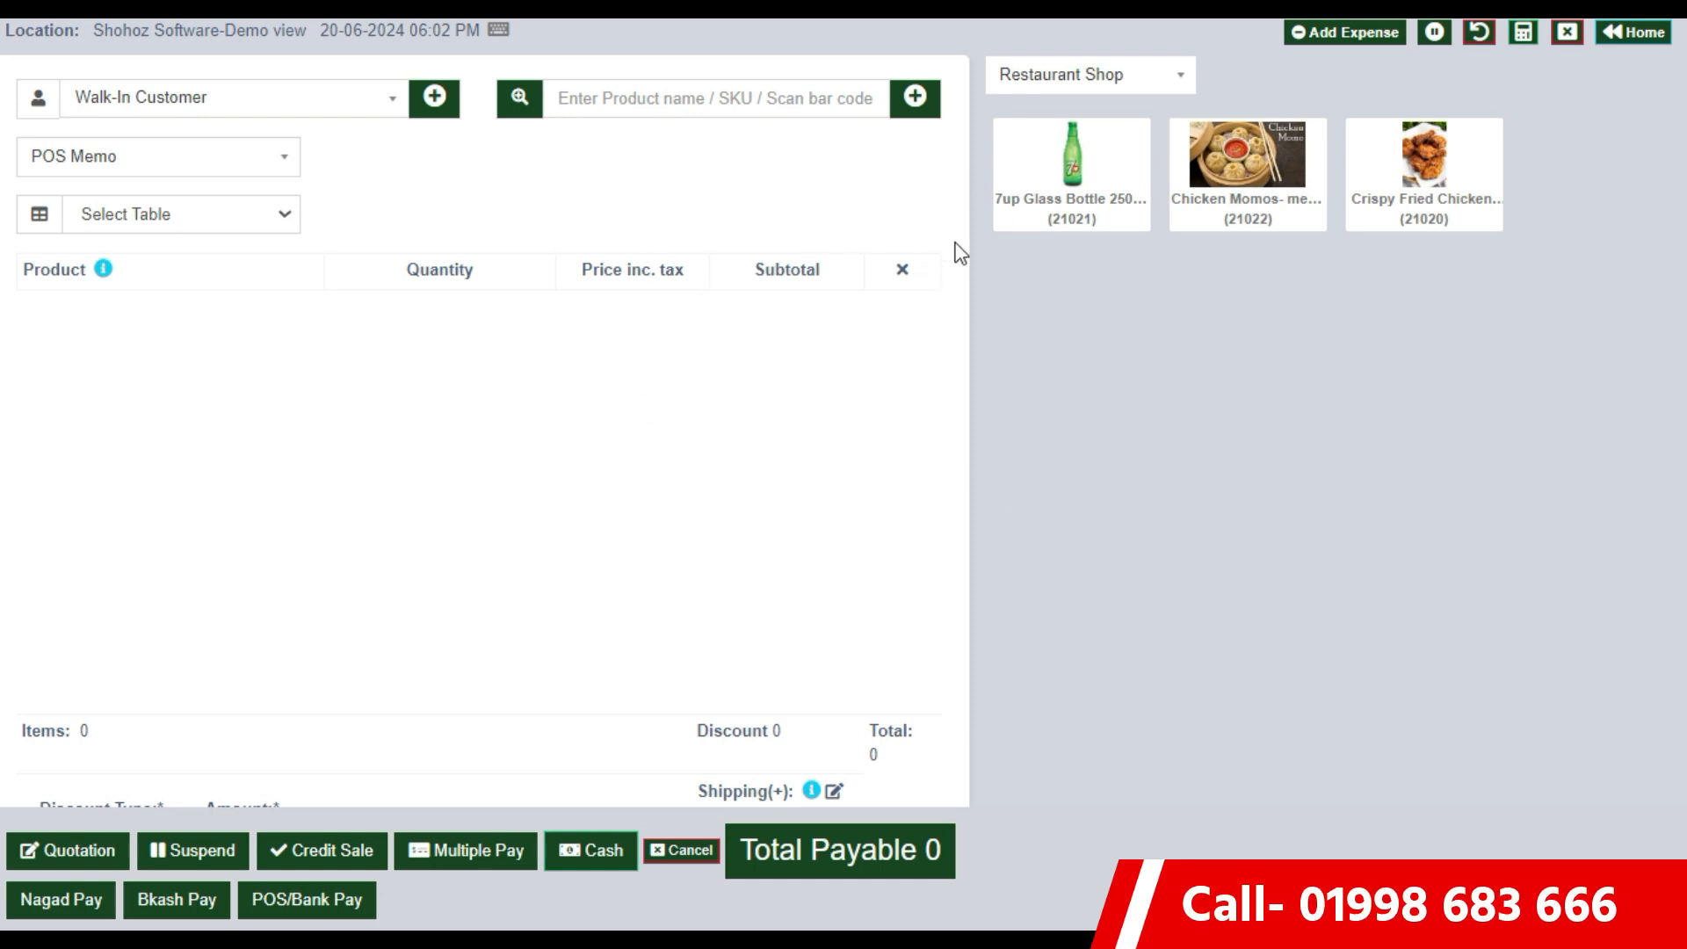
scroll(501, 469, down, 1)
scroll(502, 469, up, 1)
scroll(501, 468, down, 1)
scroll(501, 456, up, 1)
scroll(505, 431, down, 1)
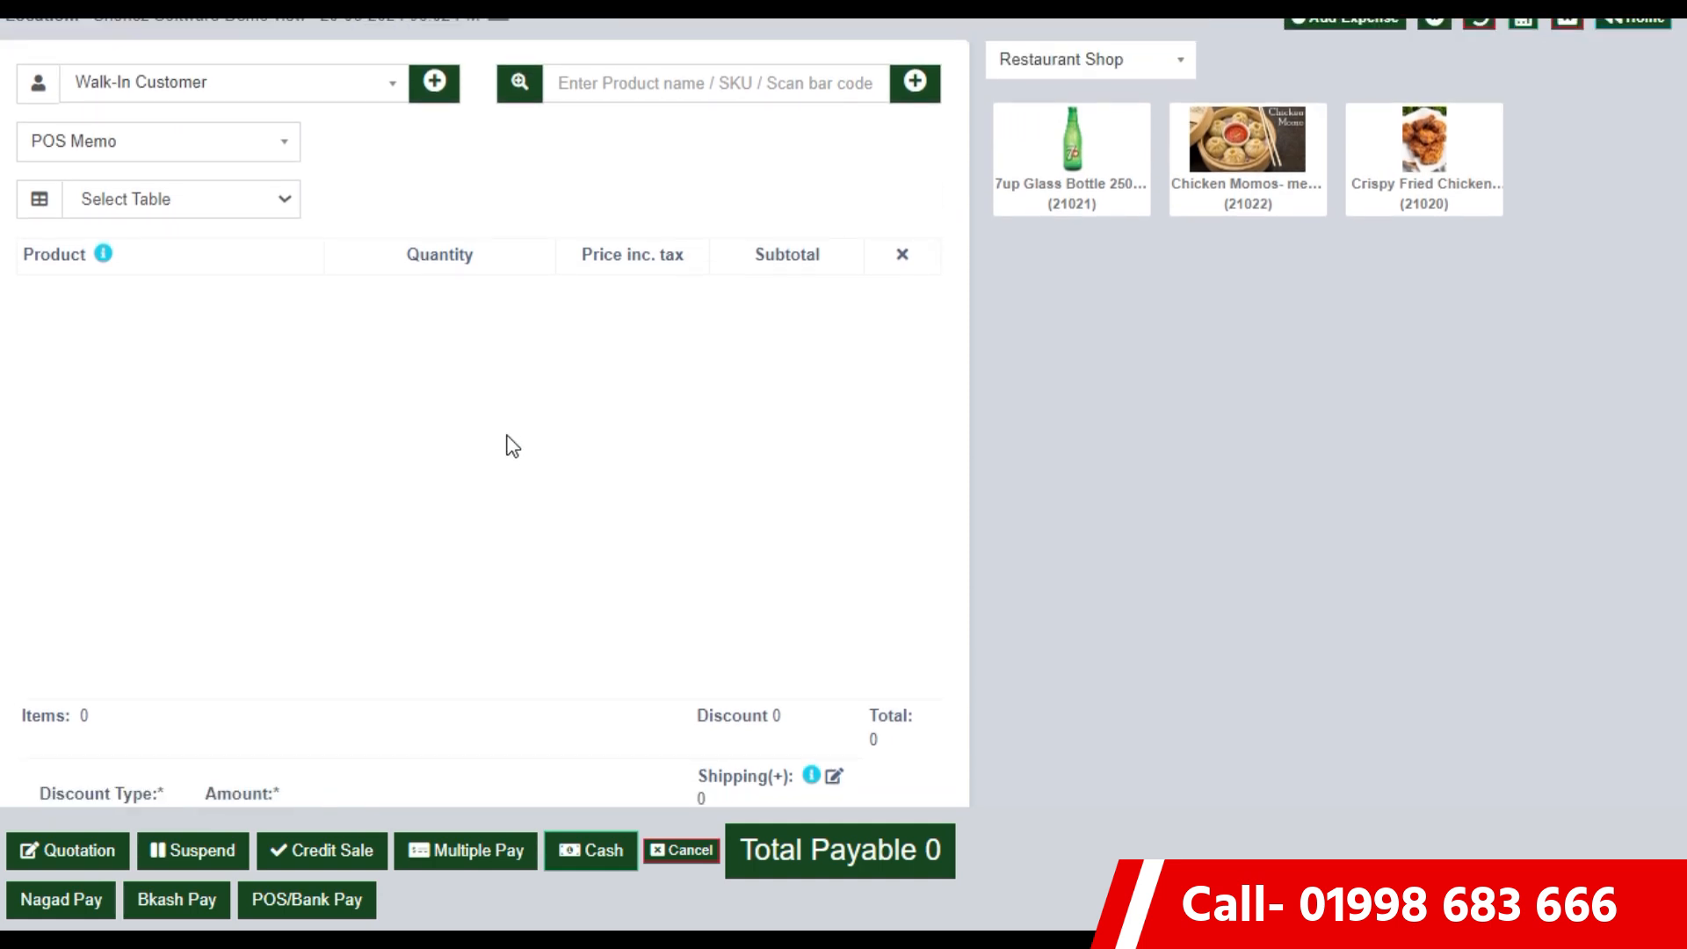
scroll(505, 431, up, 1)
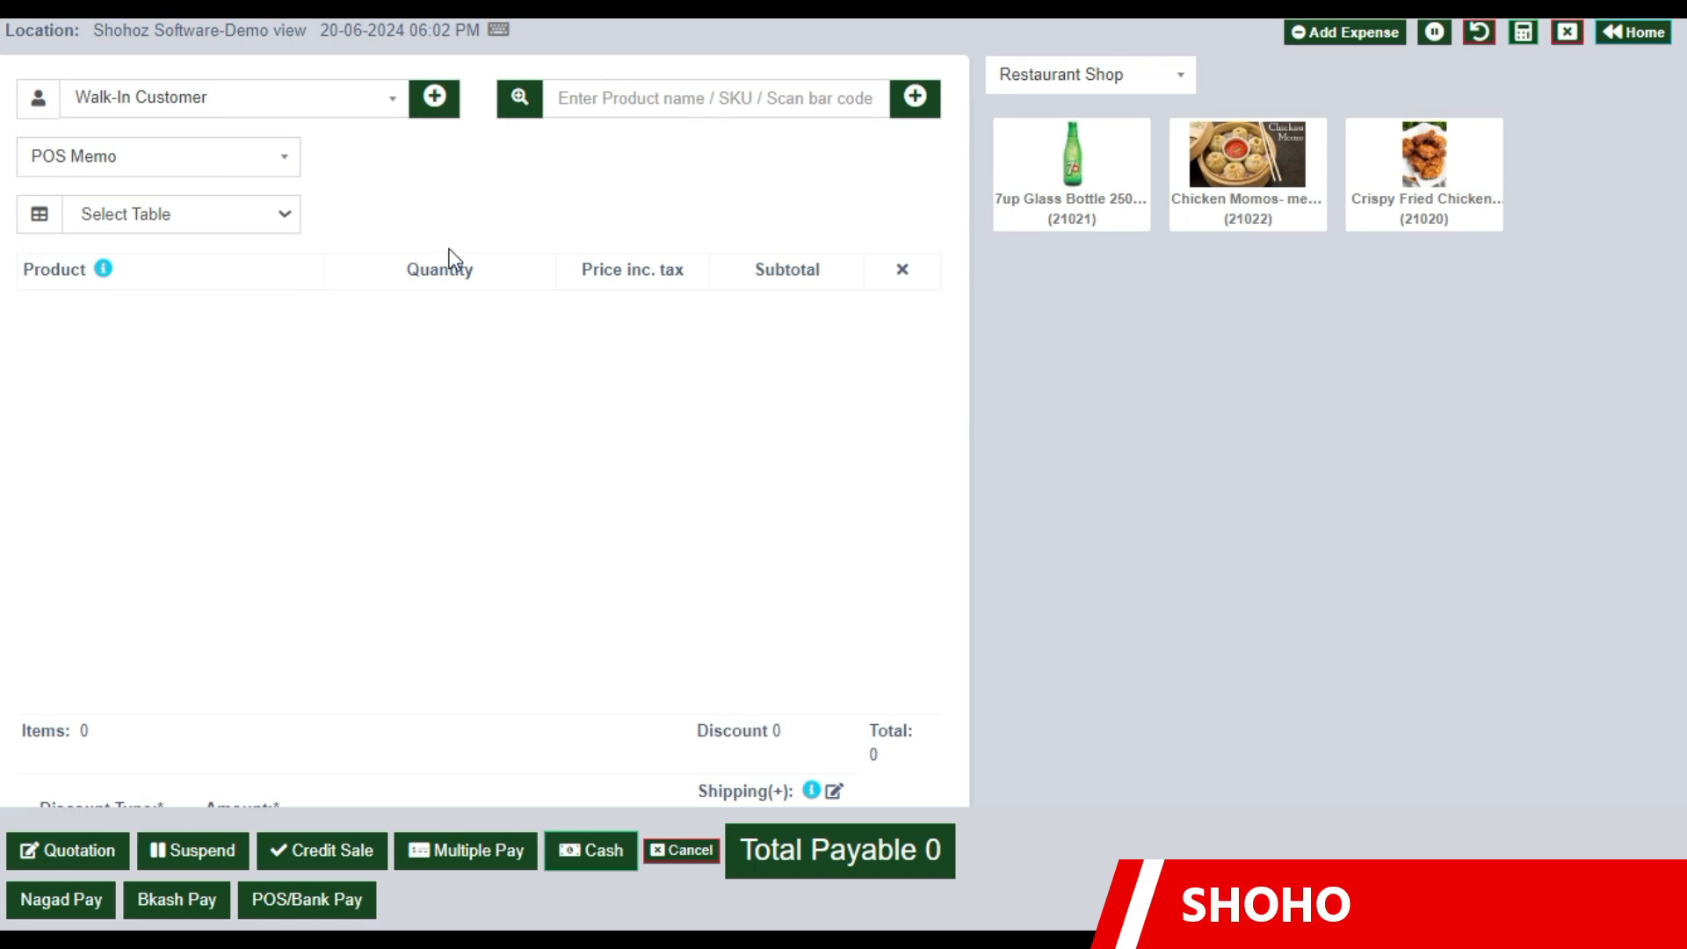
click(382, 113)
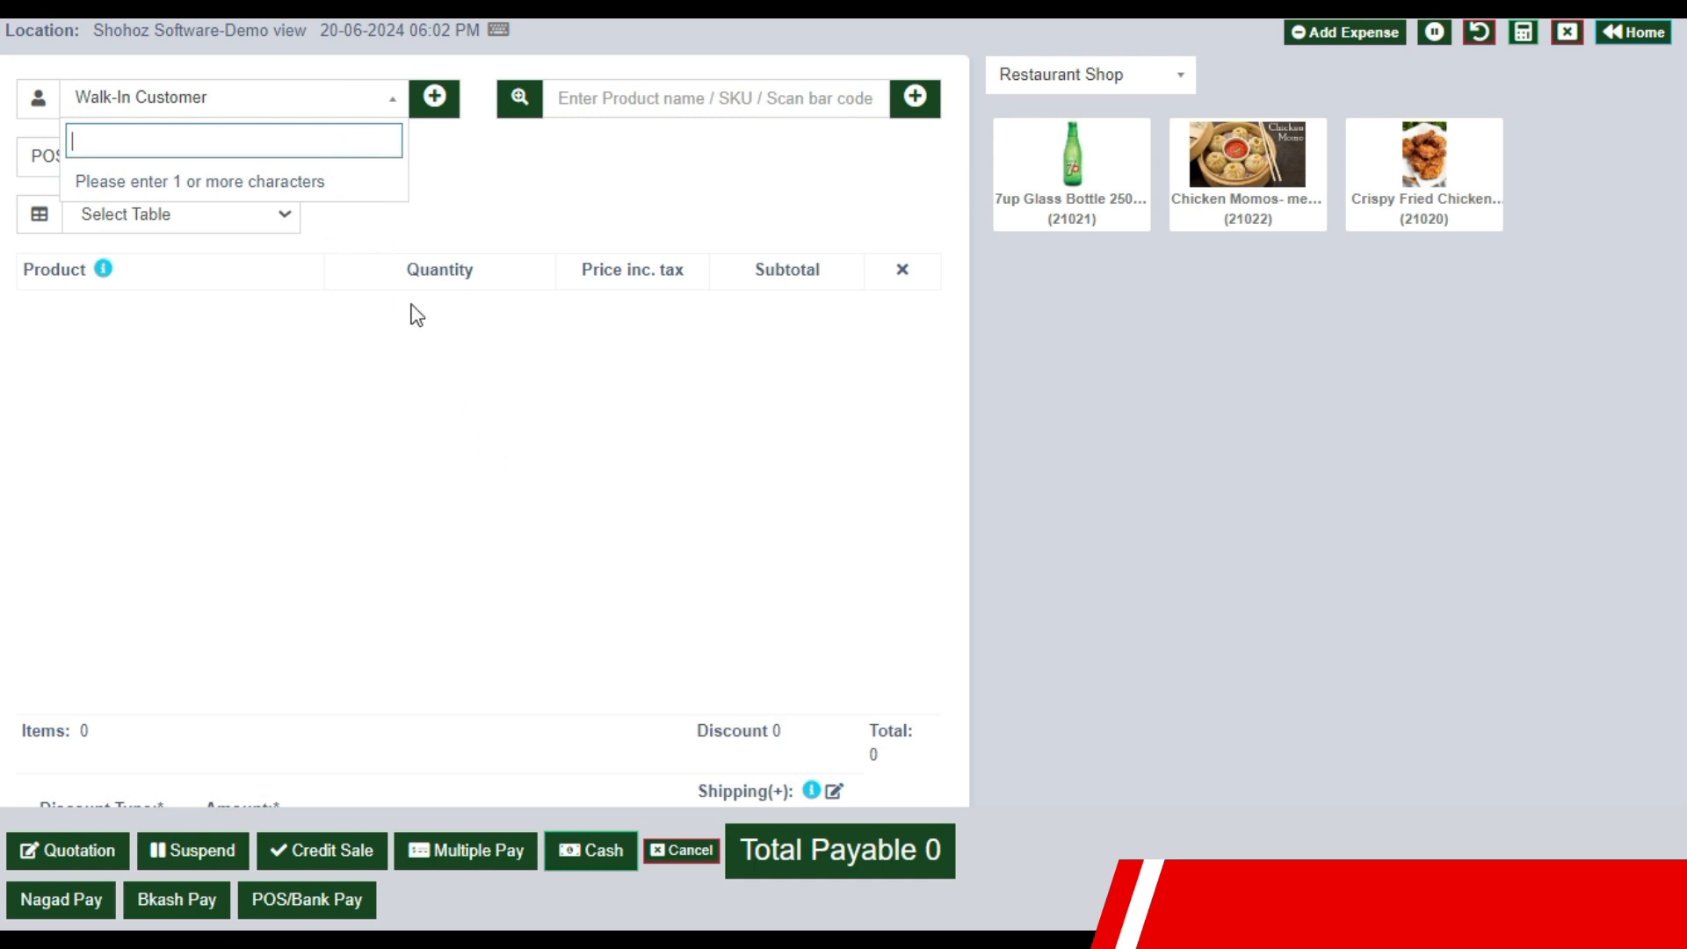
click(501, 192)
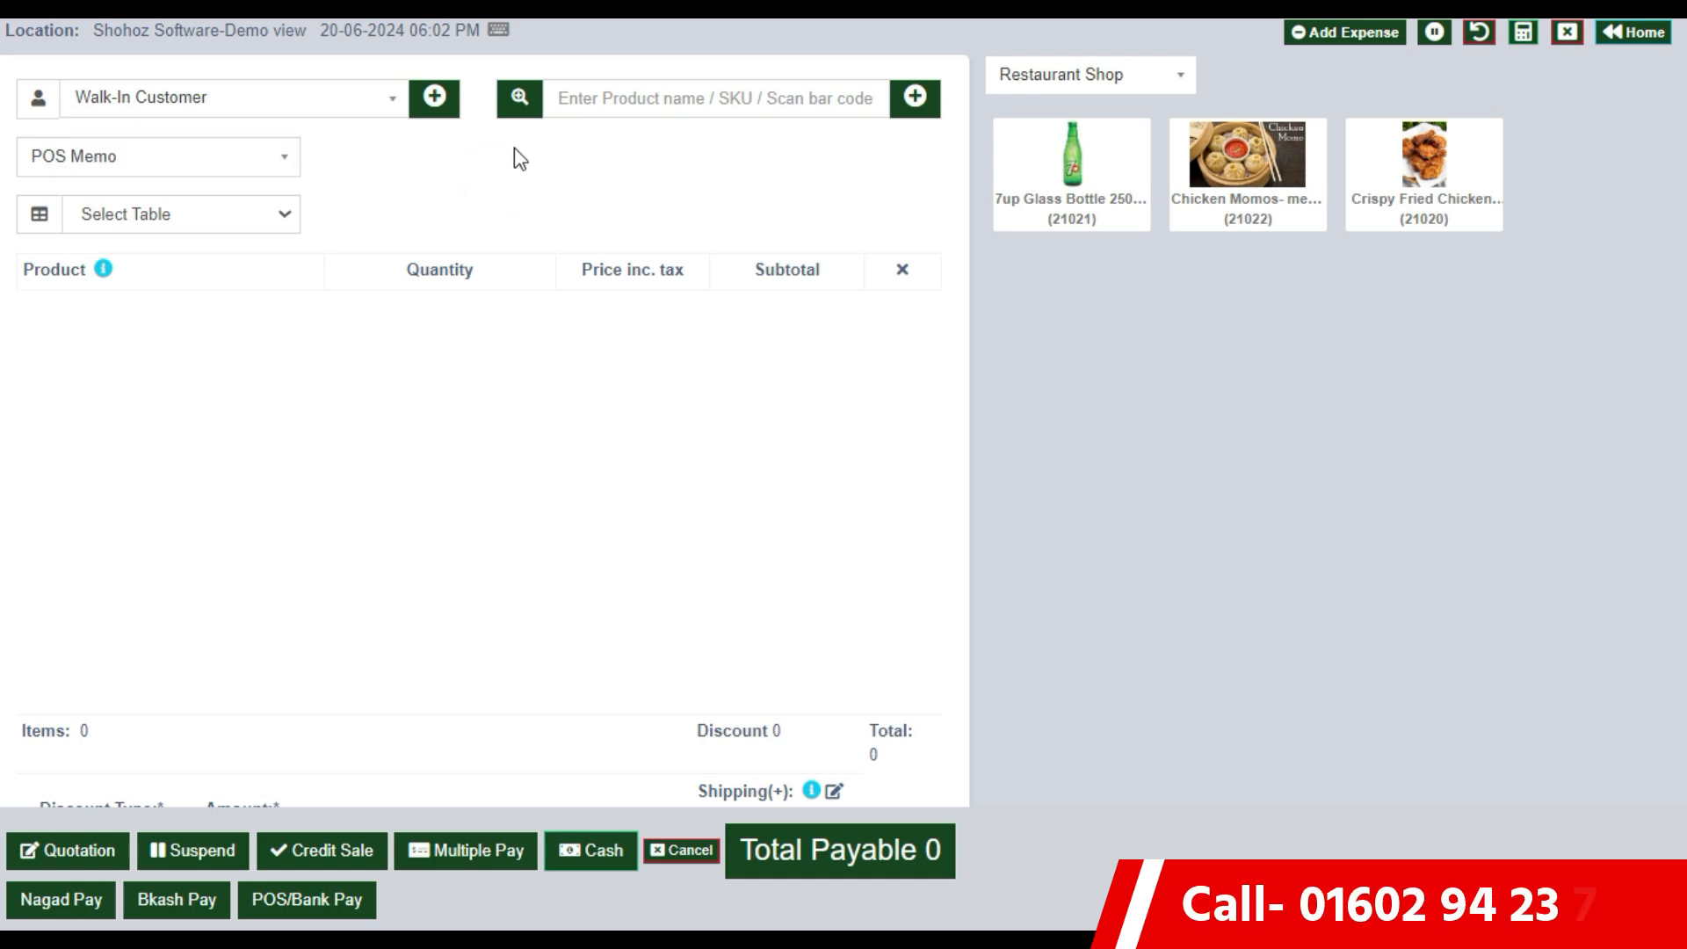
- Assign table 1 to the order and change the memo type to Resturant Memo
click(280, 216)
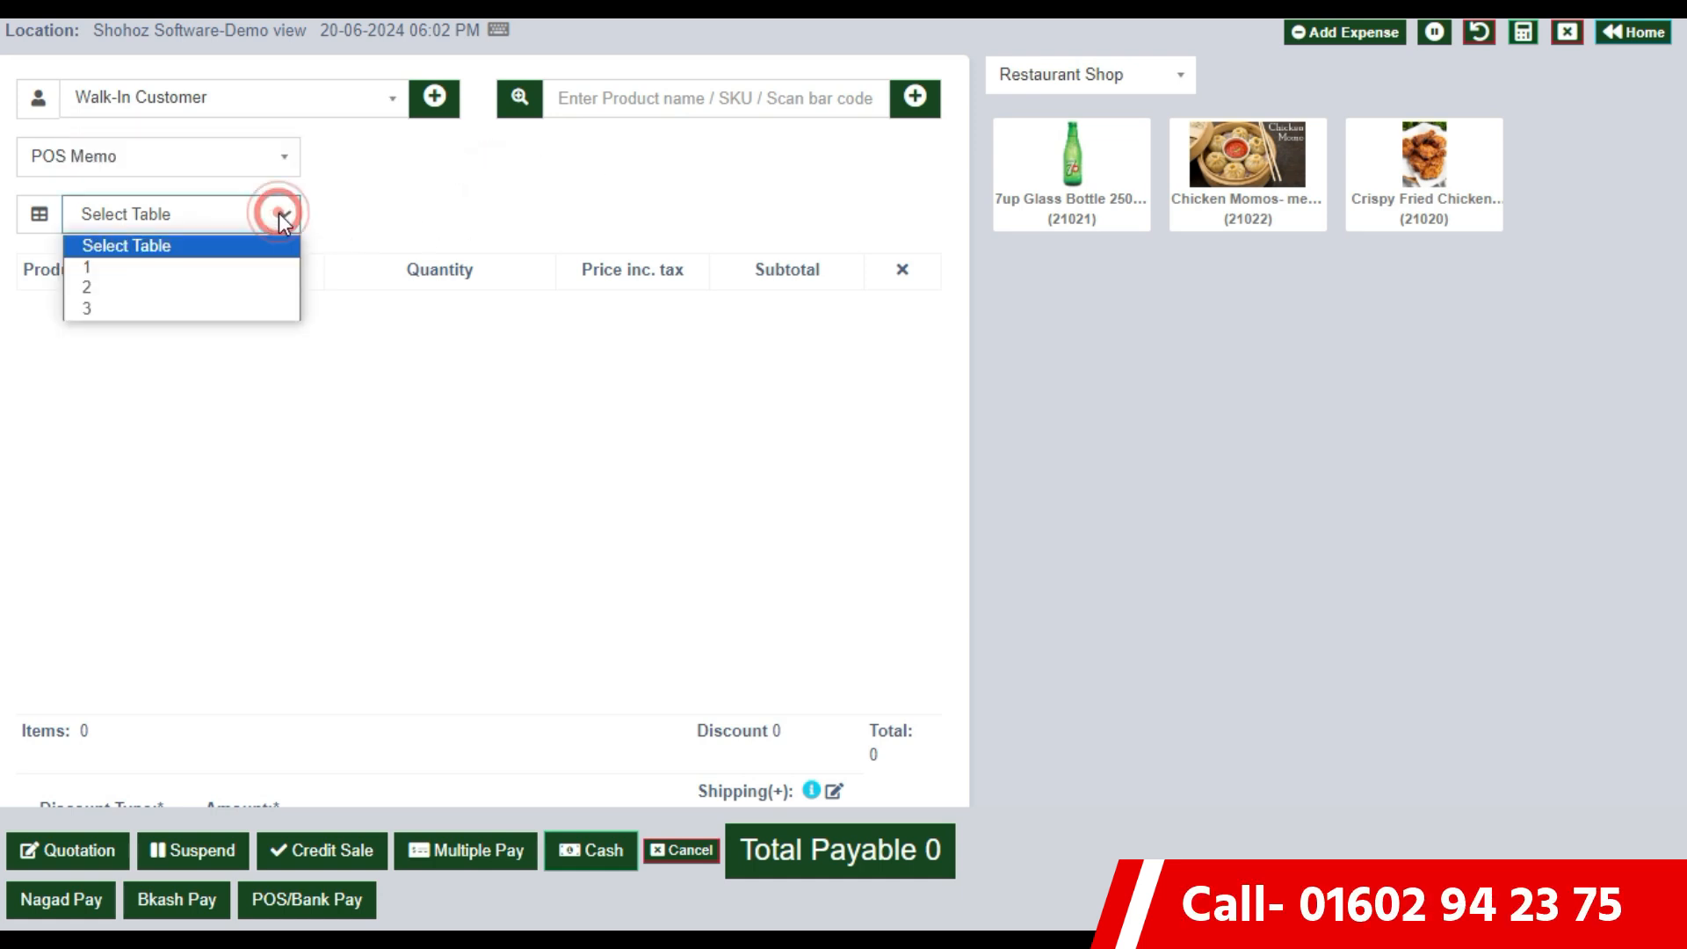
click(143, 275)
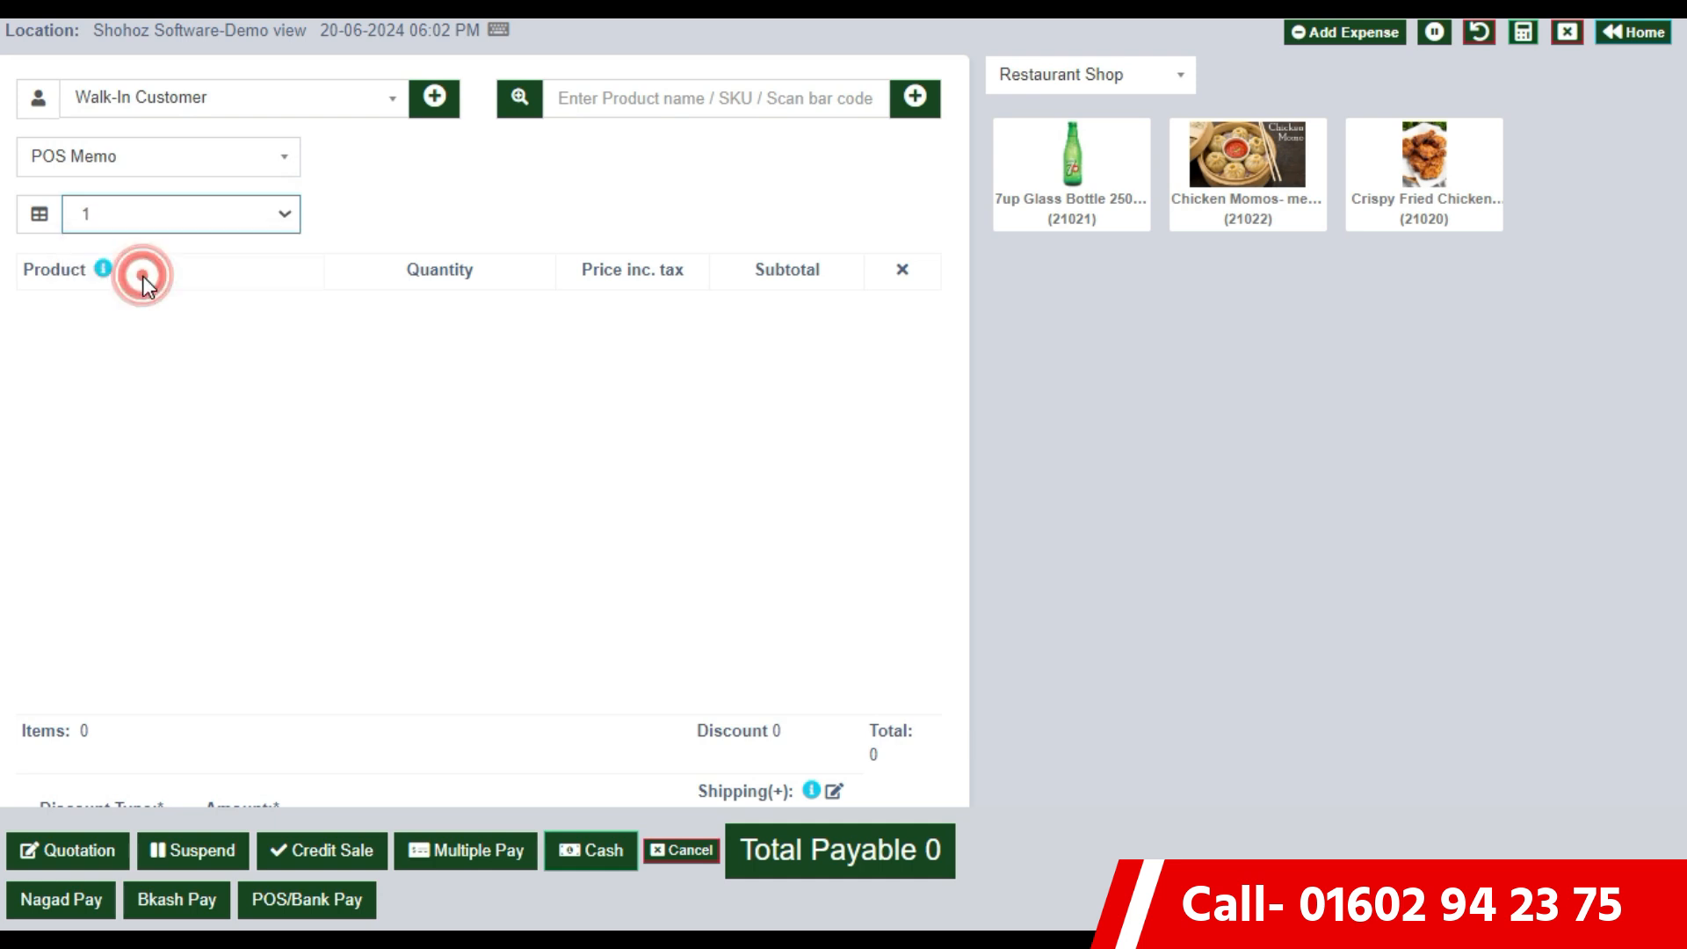
click(268, 163)
click(192, 297)
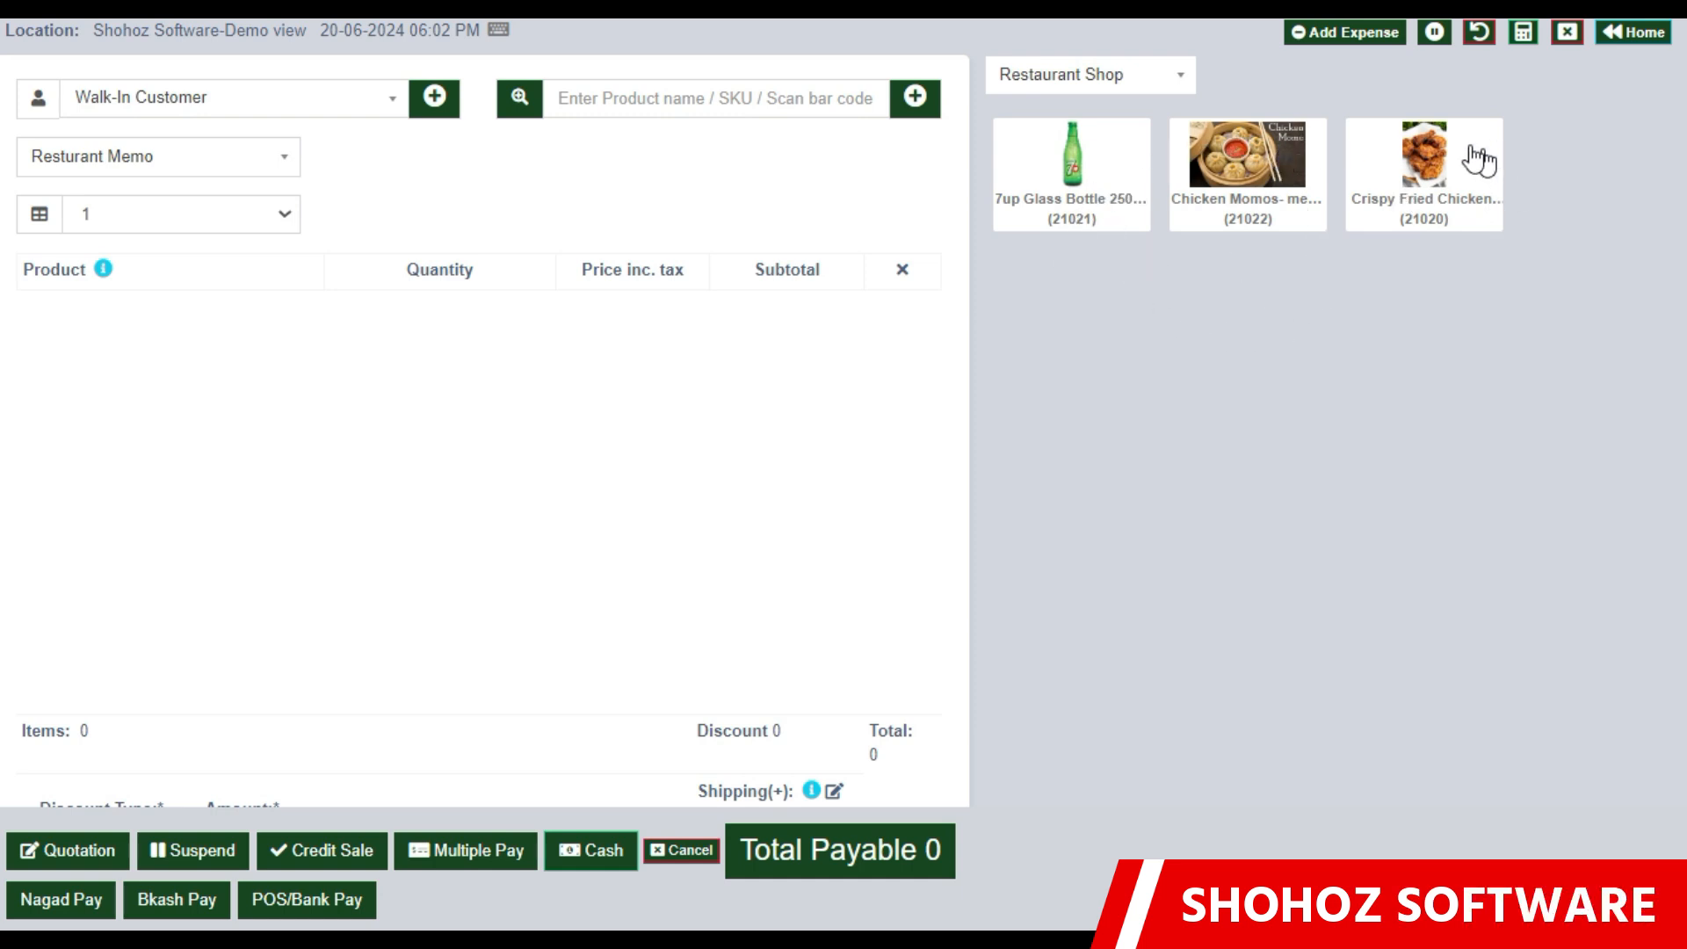
- Search the product catalogue for "menu" and close the suggestions without choosing one
scroll(1337, 604, down, 1)
scroll(1317, 589, up, 1)
click(669, 99)
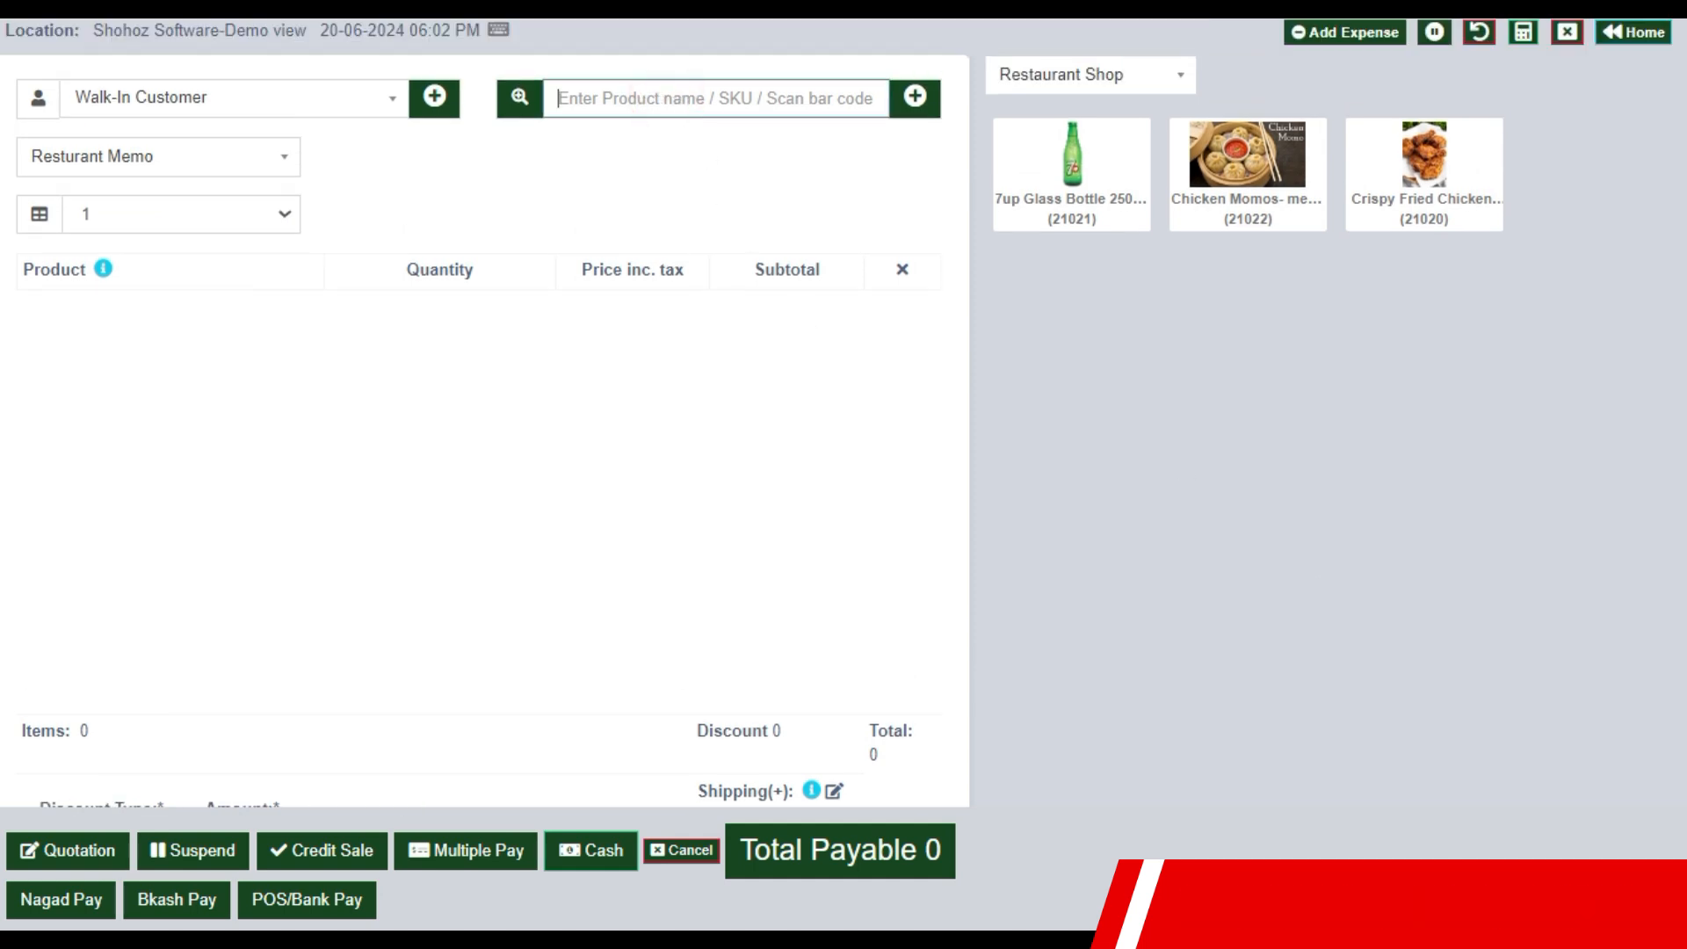
click(610, 100)
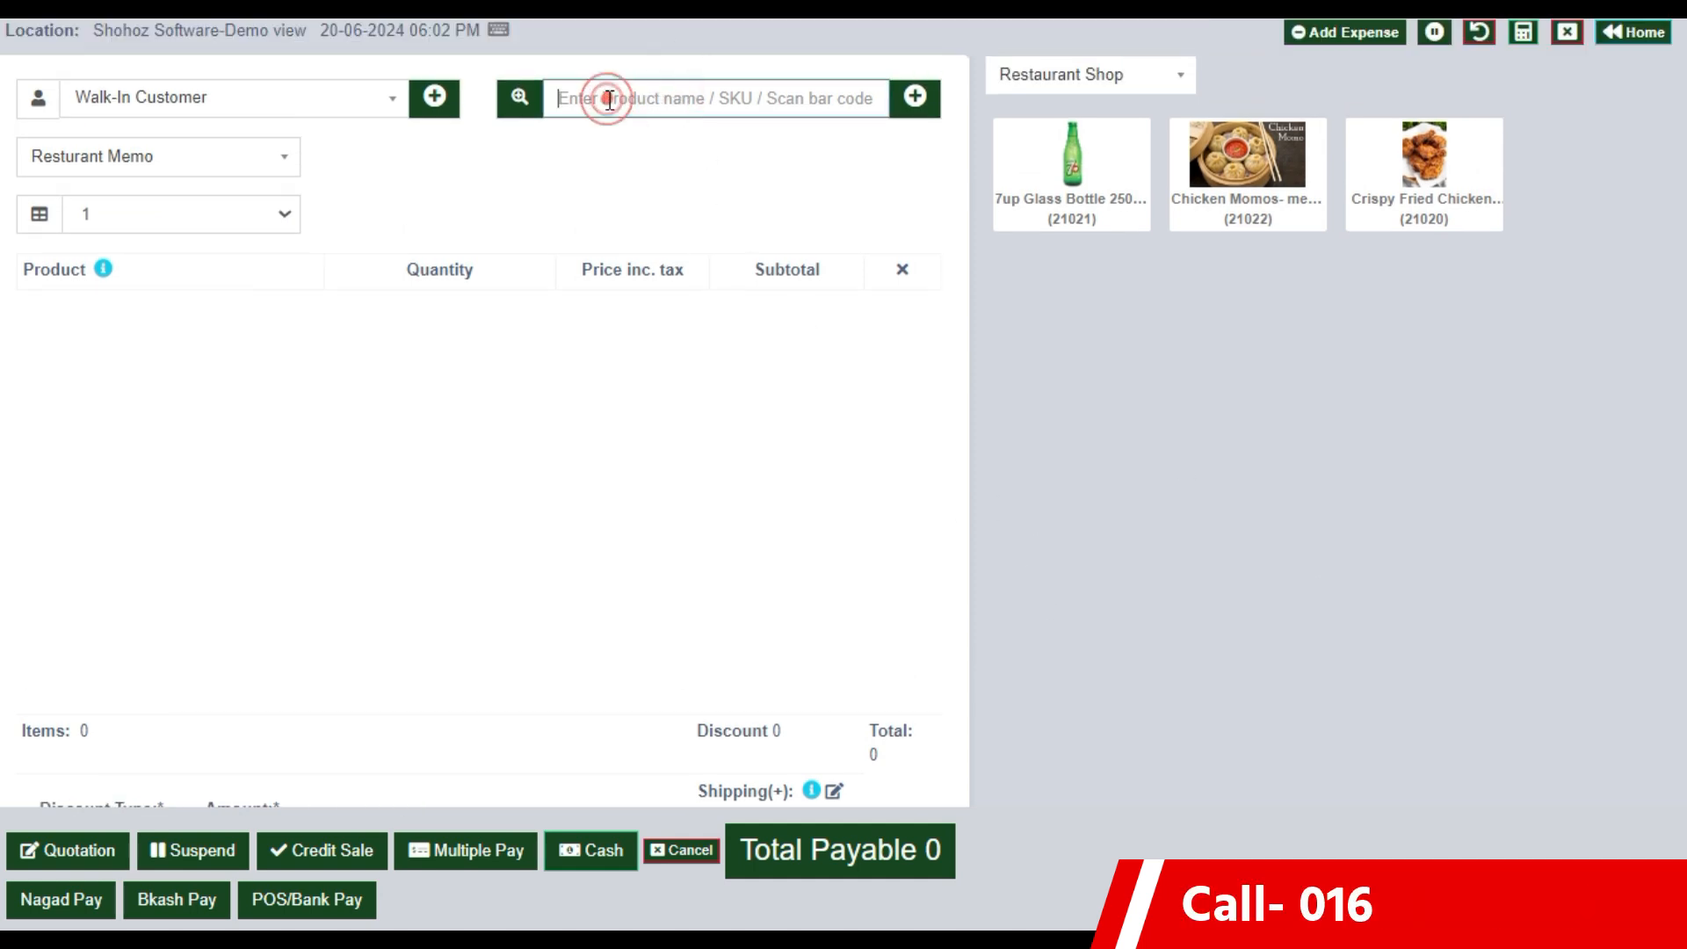
text(menu)
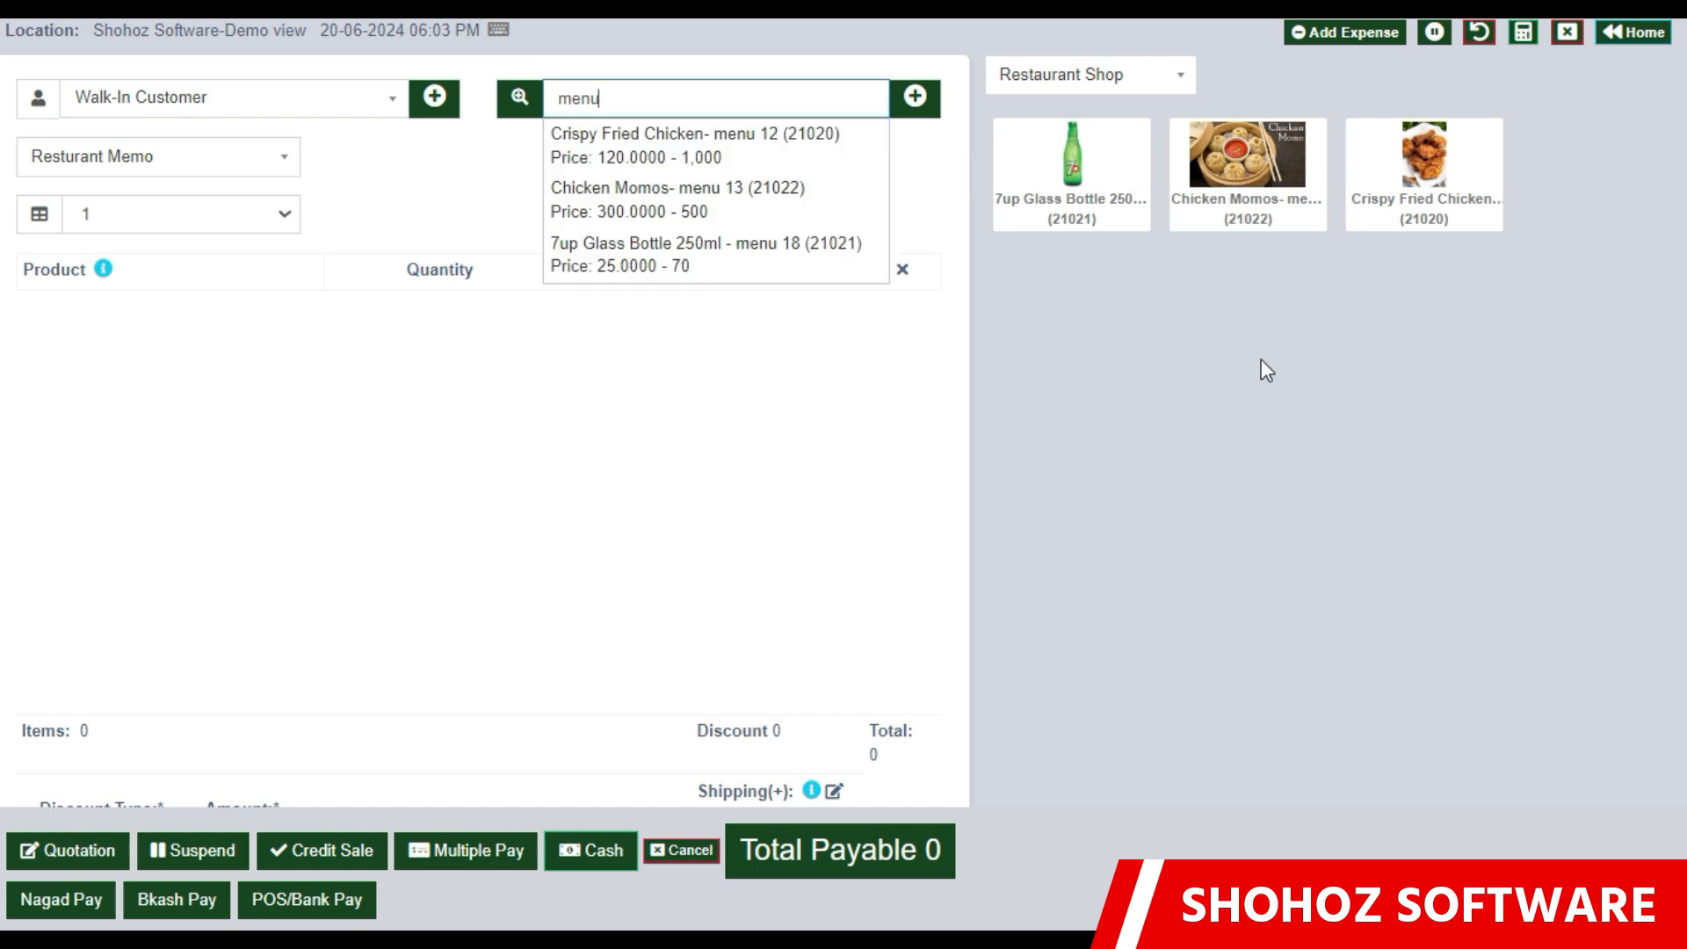
click(1284, 376)
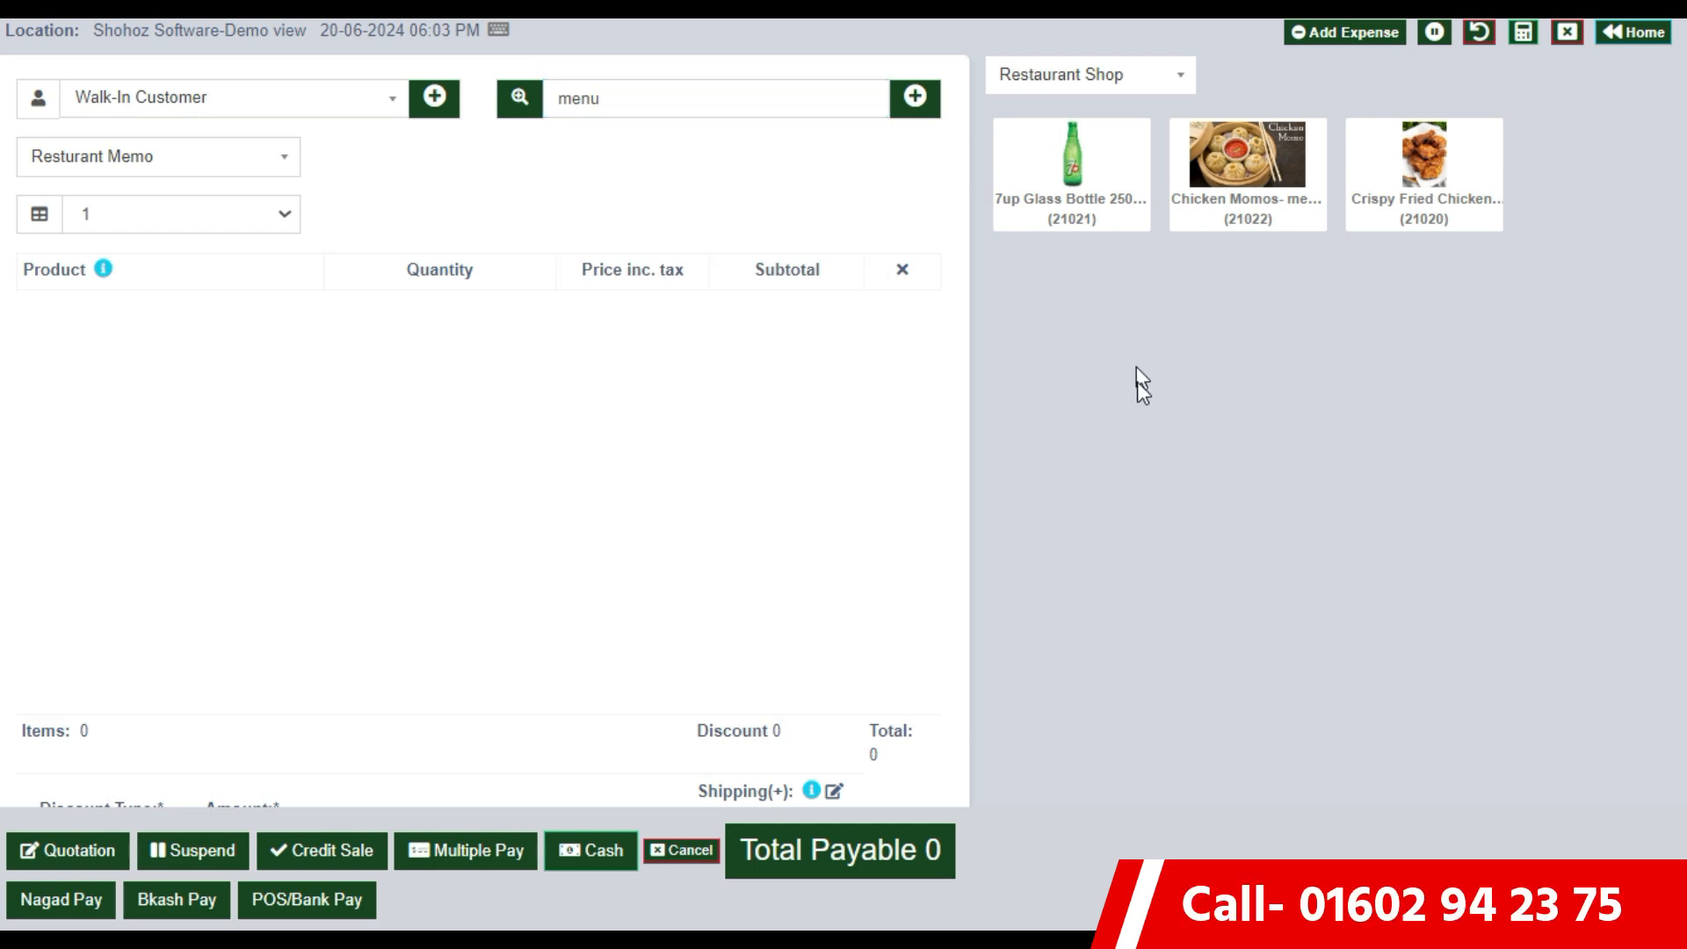
- Add one Chicken Momos- menu 13 and three 7up Glass Bottle 250ml - menu 18 to the order for table 1
click(103, 213)
click(114, 265)
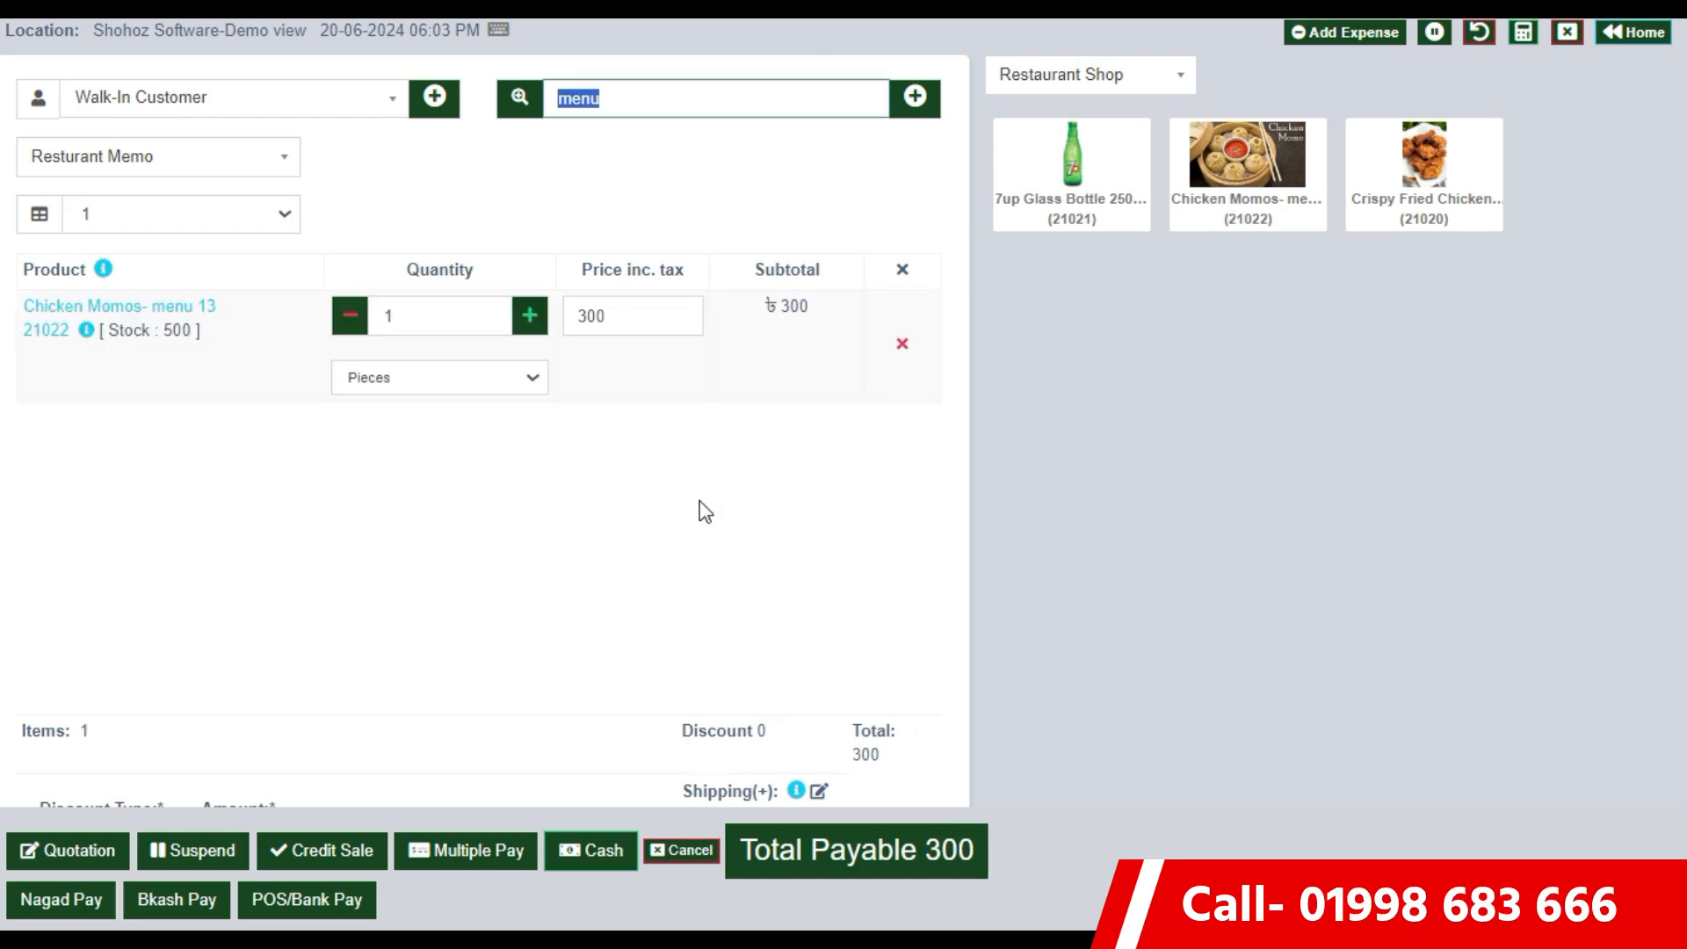
click(1073, 167)
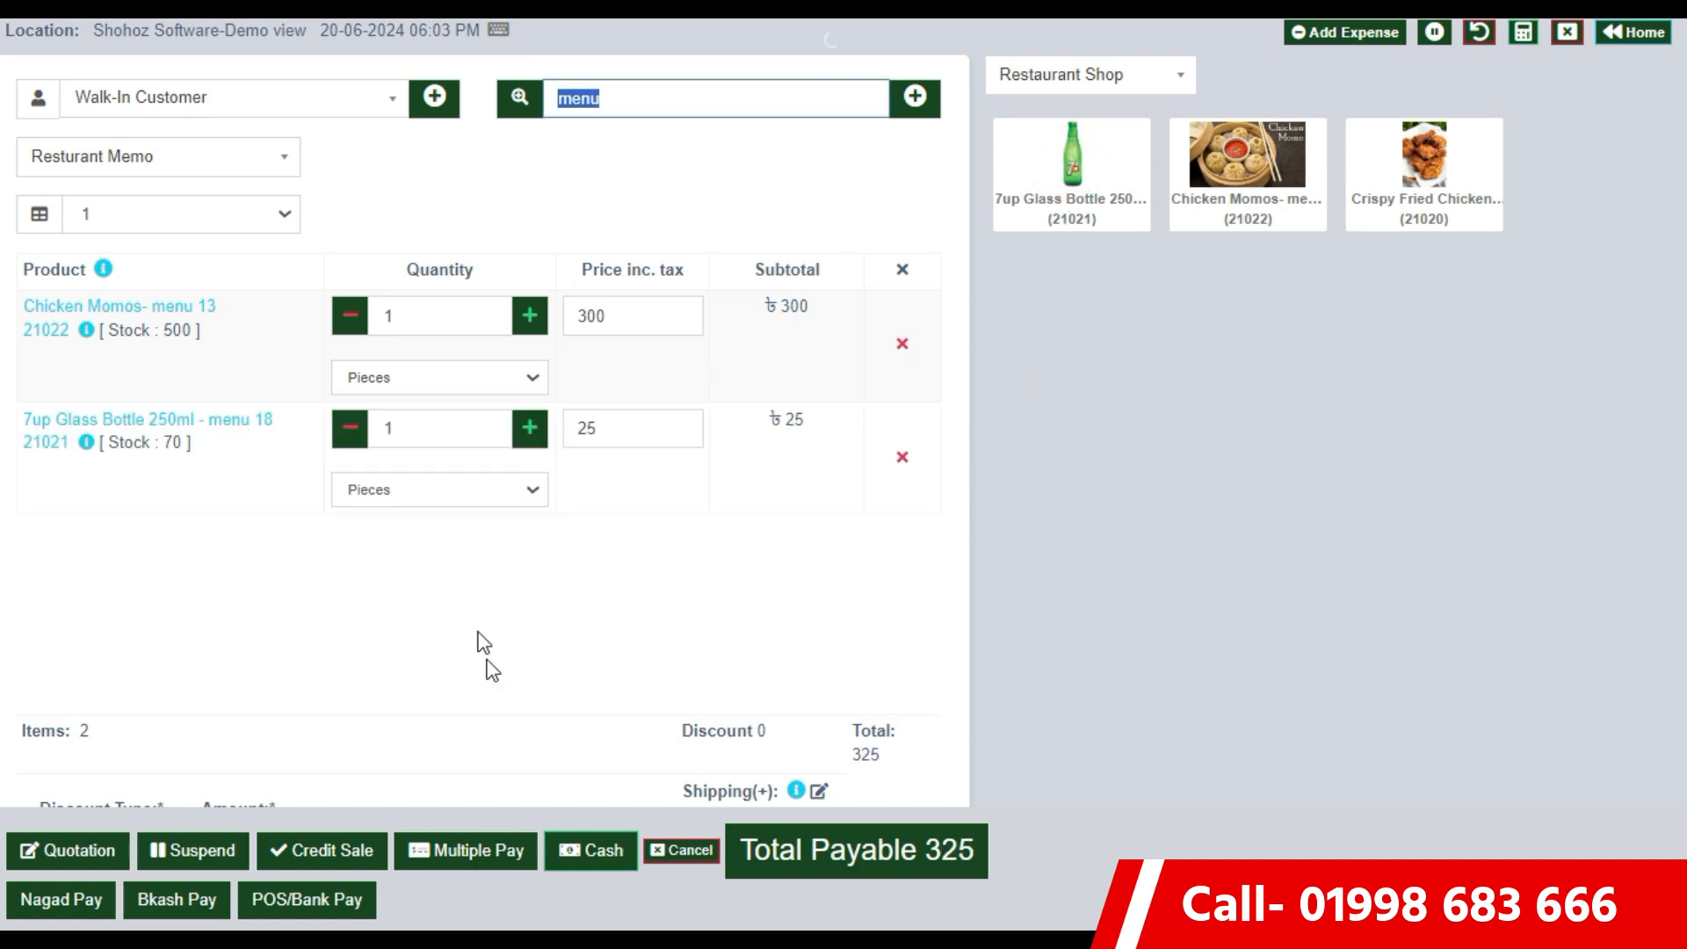
click(530, 428)
click(530, 427)
click(441, 621)
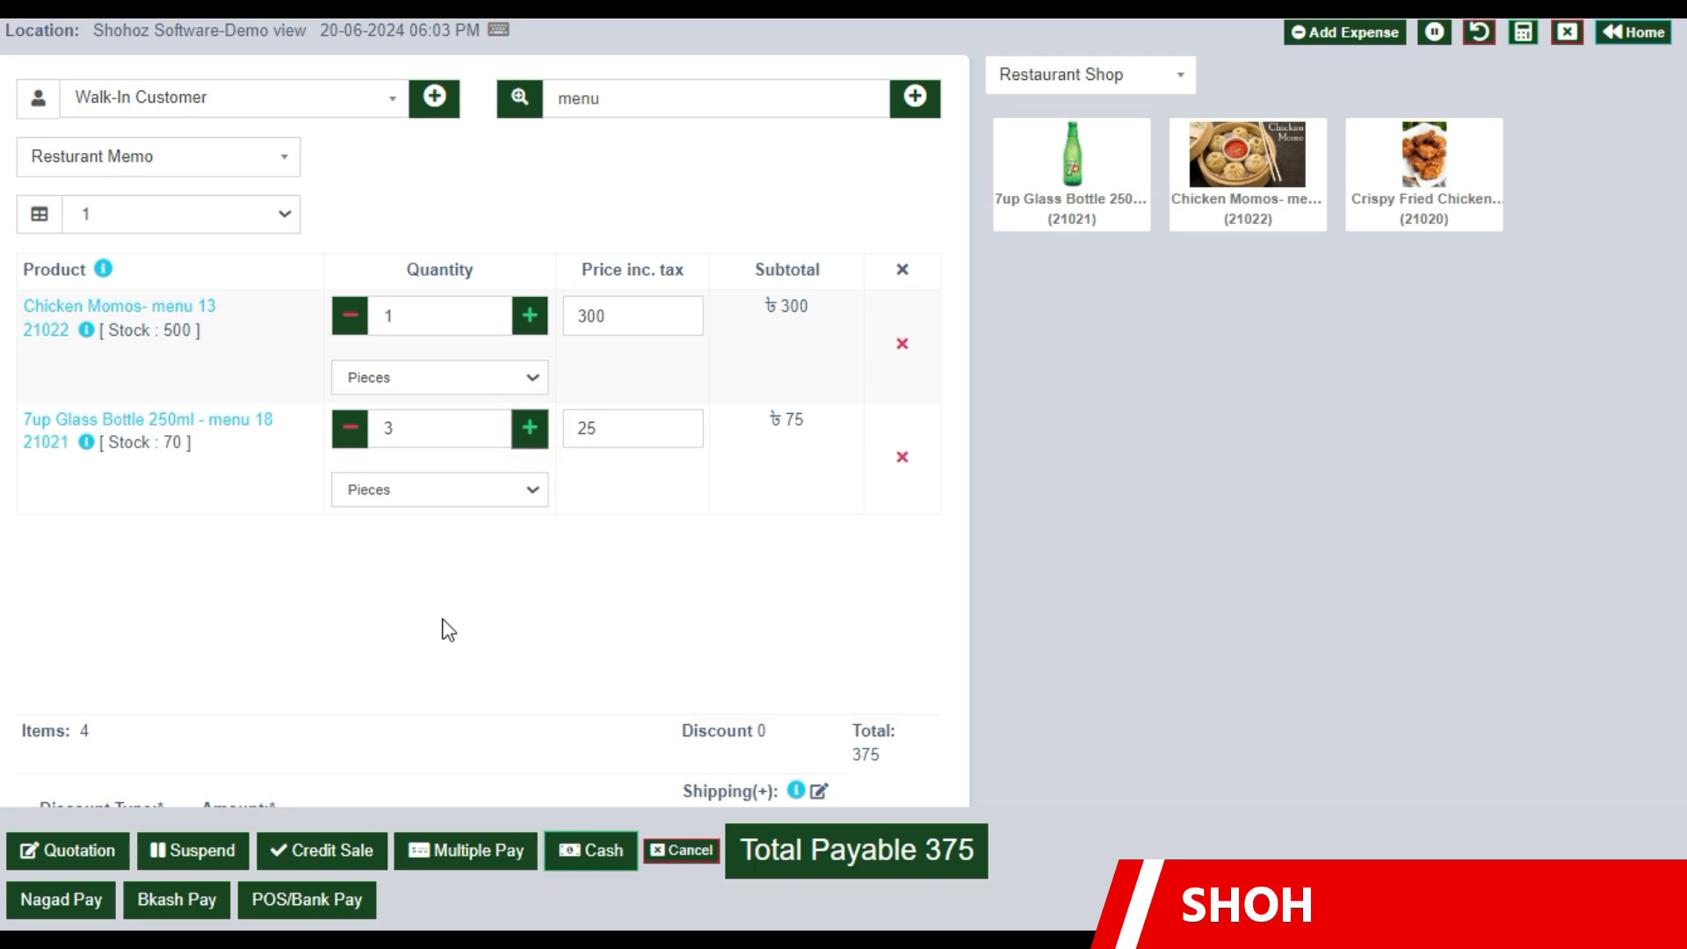
- Finalize the table 1 order as a cash sale
double_click(160, 441)
click(233, 513)
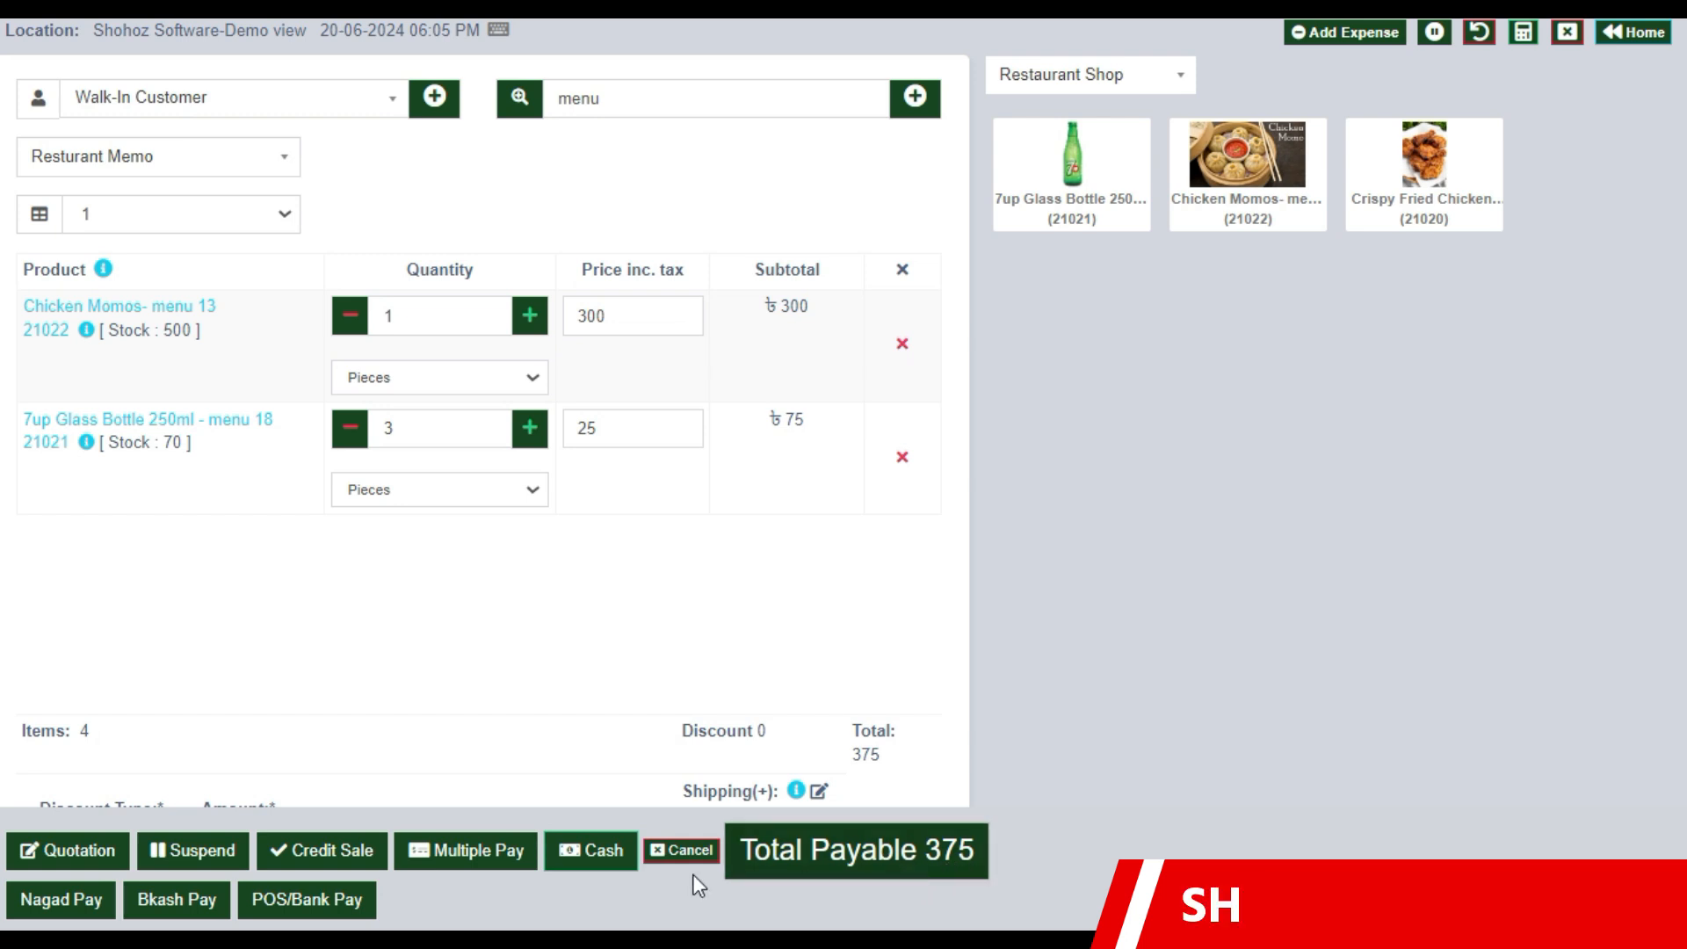
click(612, 857)
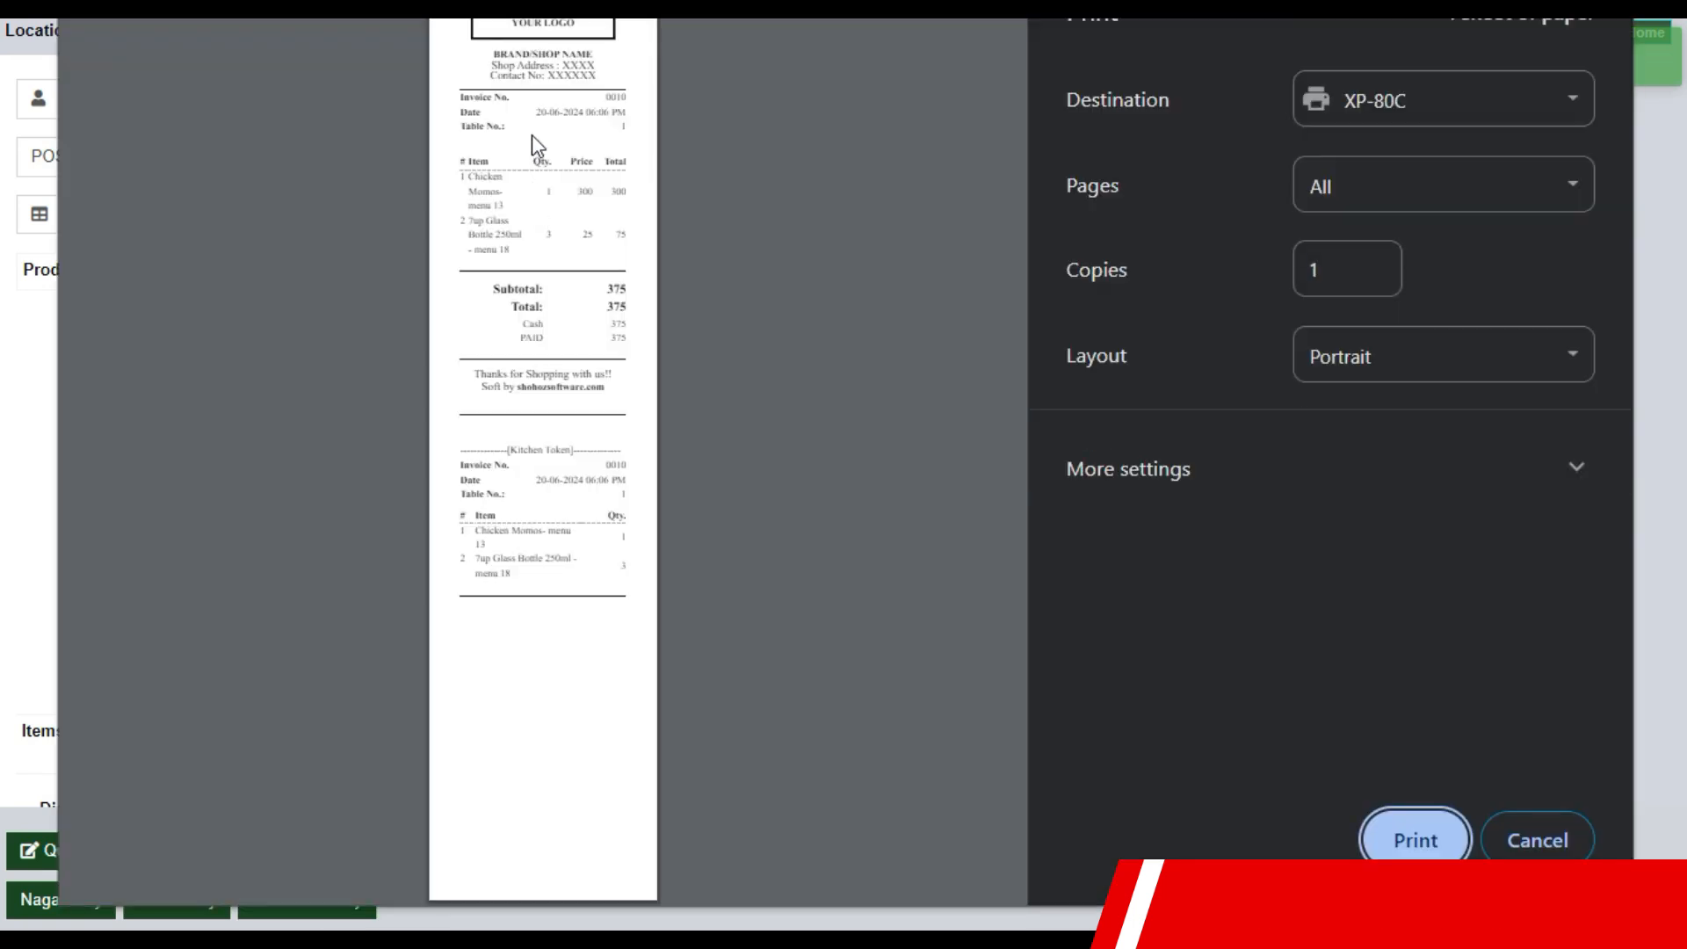
- Examine the customer receipt in the print preview, checking the shop header, ordered items, subtotal and total
scroll(531, 134, up, 3)
scroll(526, 236, up, 2)
scroll(527, 235, up, 1)
drag(451, 84, 633, 153)
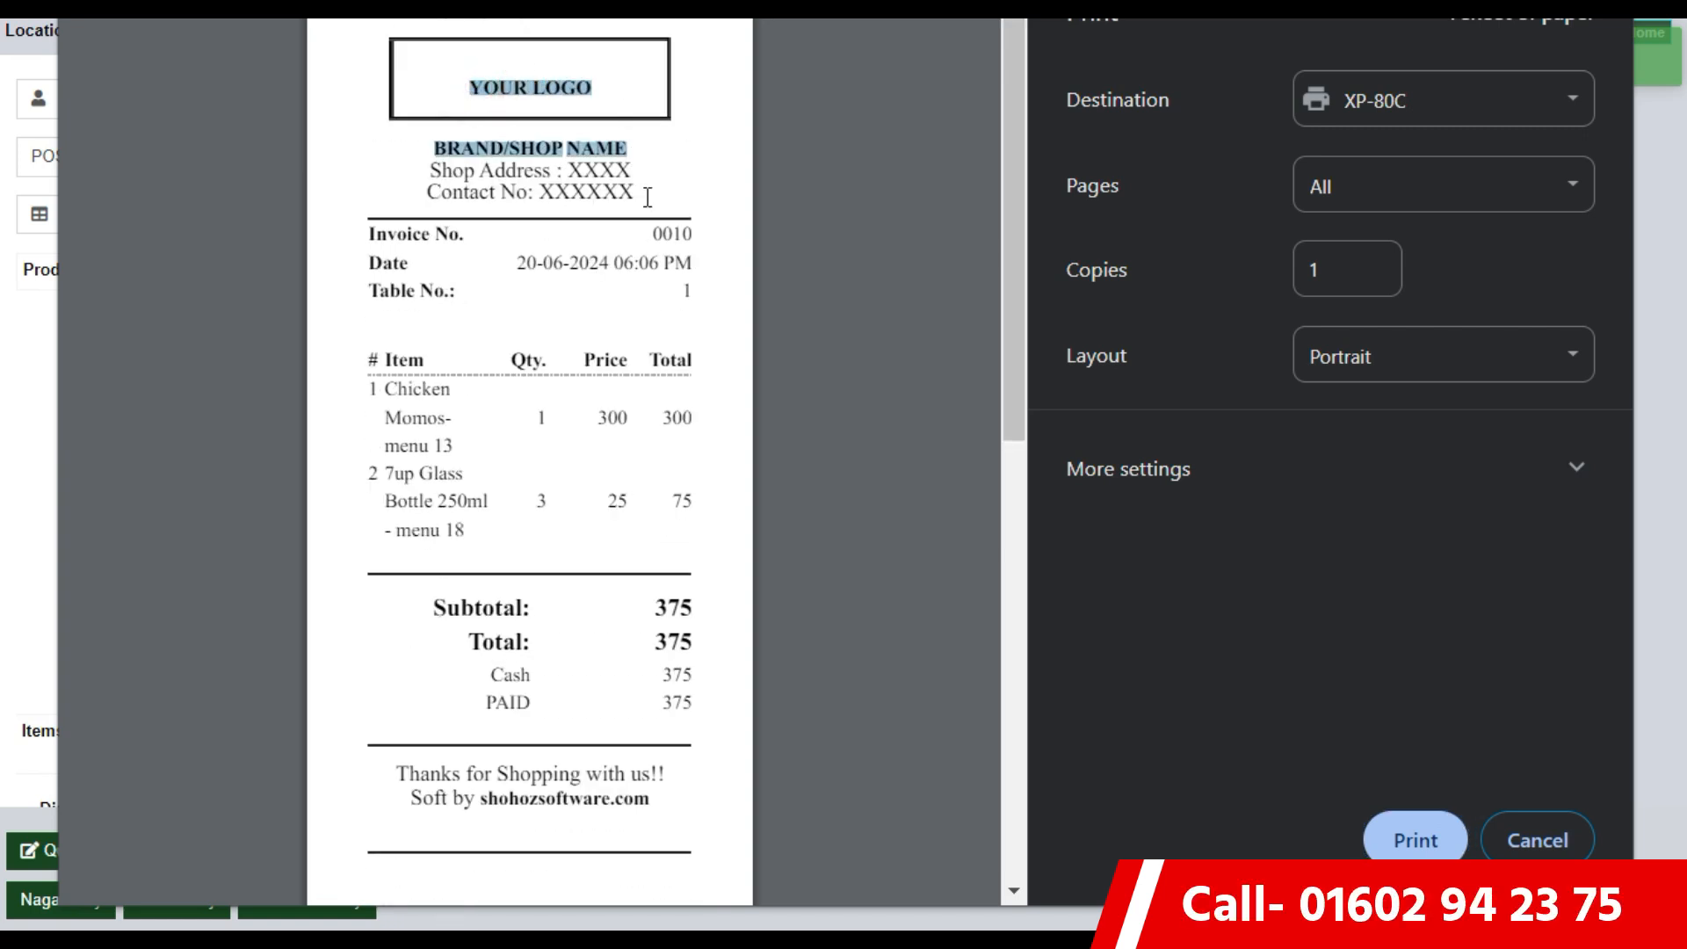
click(644, 189)
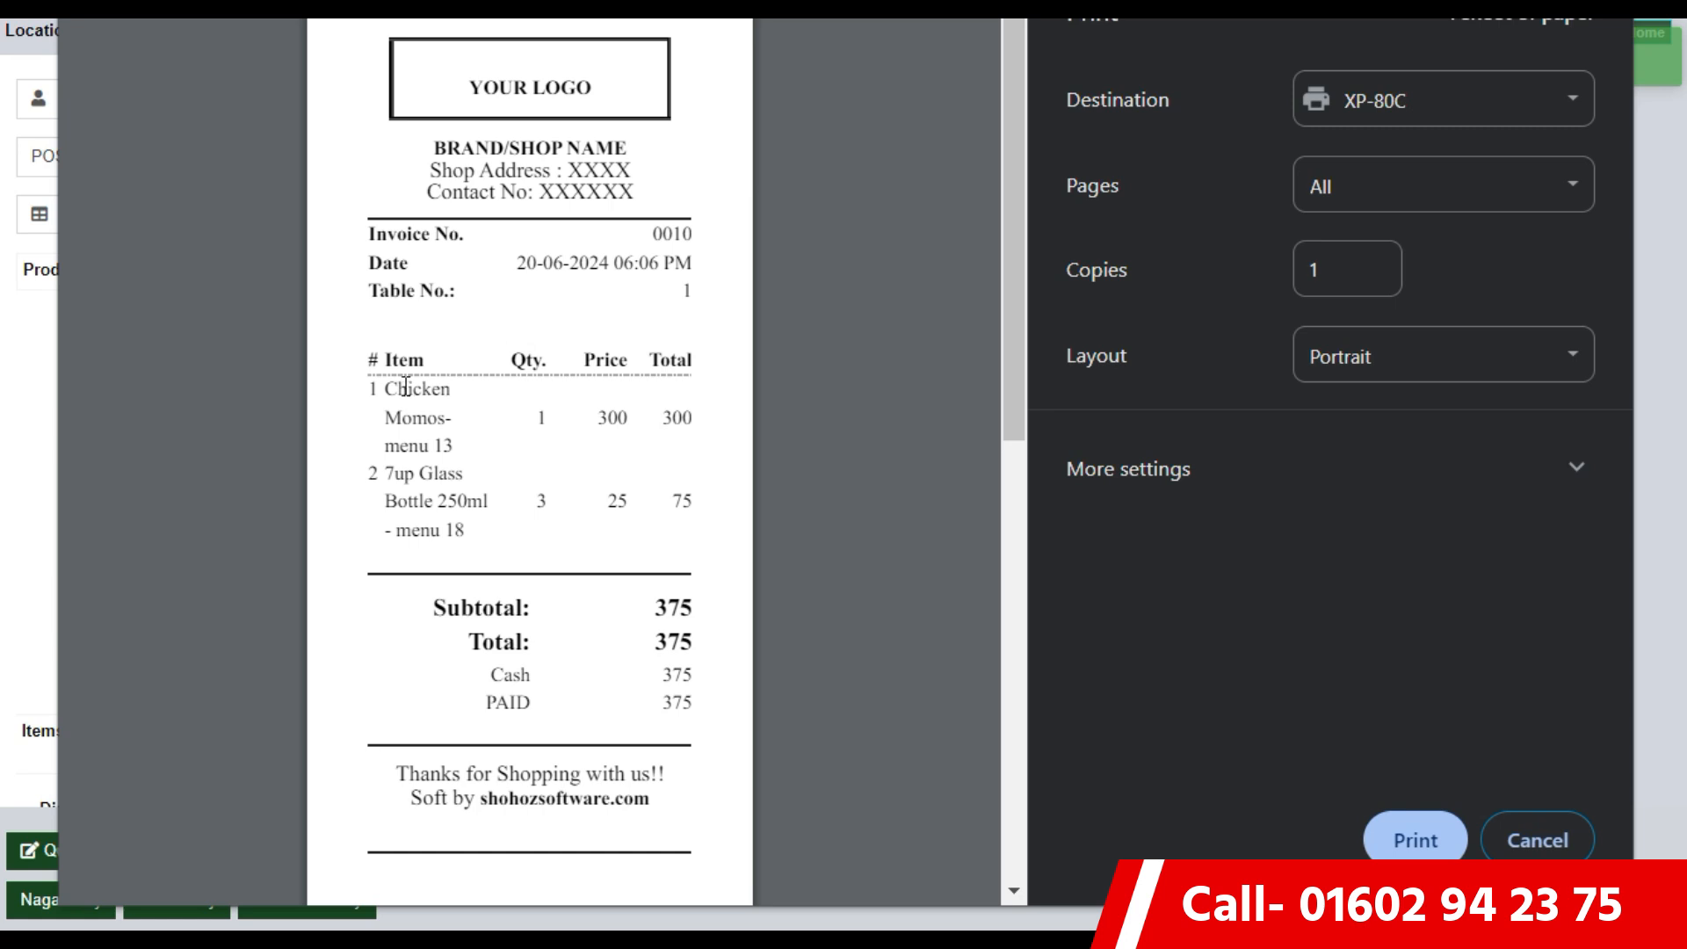
drag(381, 397, 447, 446)
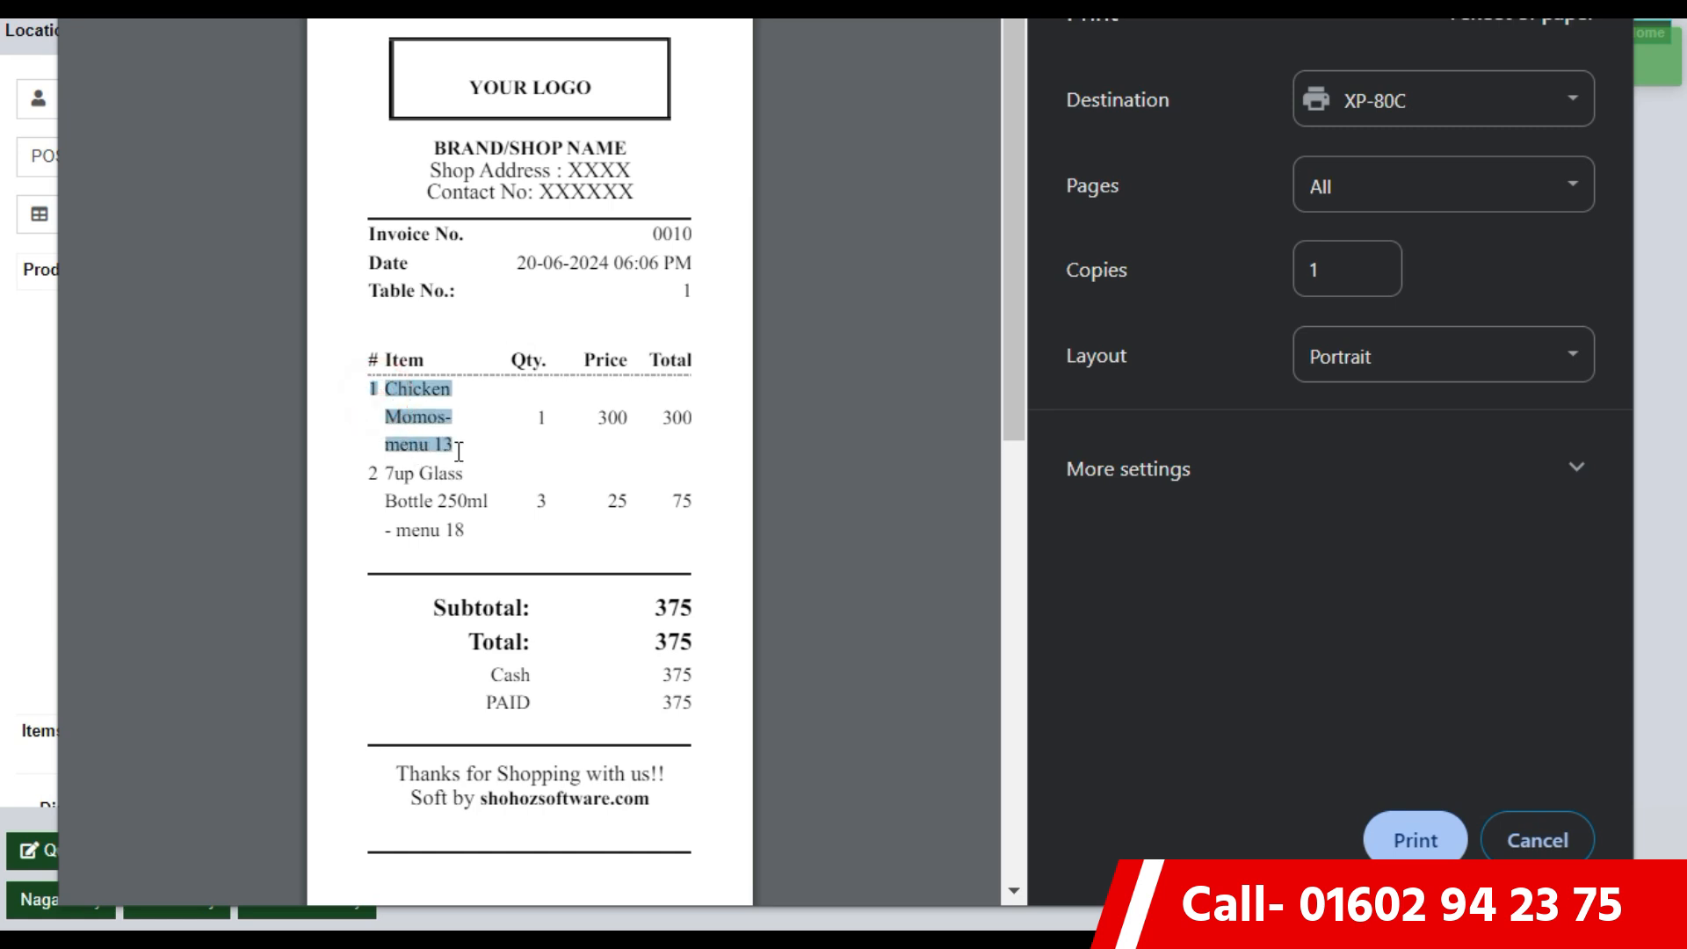
click(400, 497)
drag(436, 527, 509, 506)
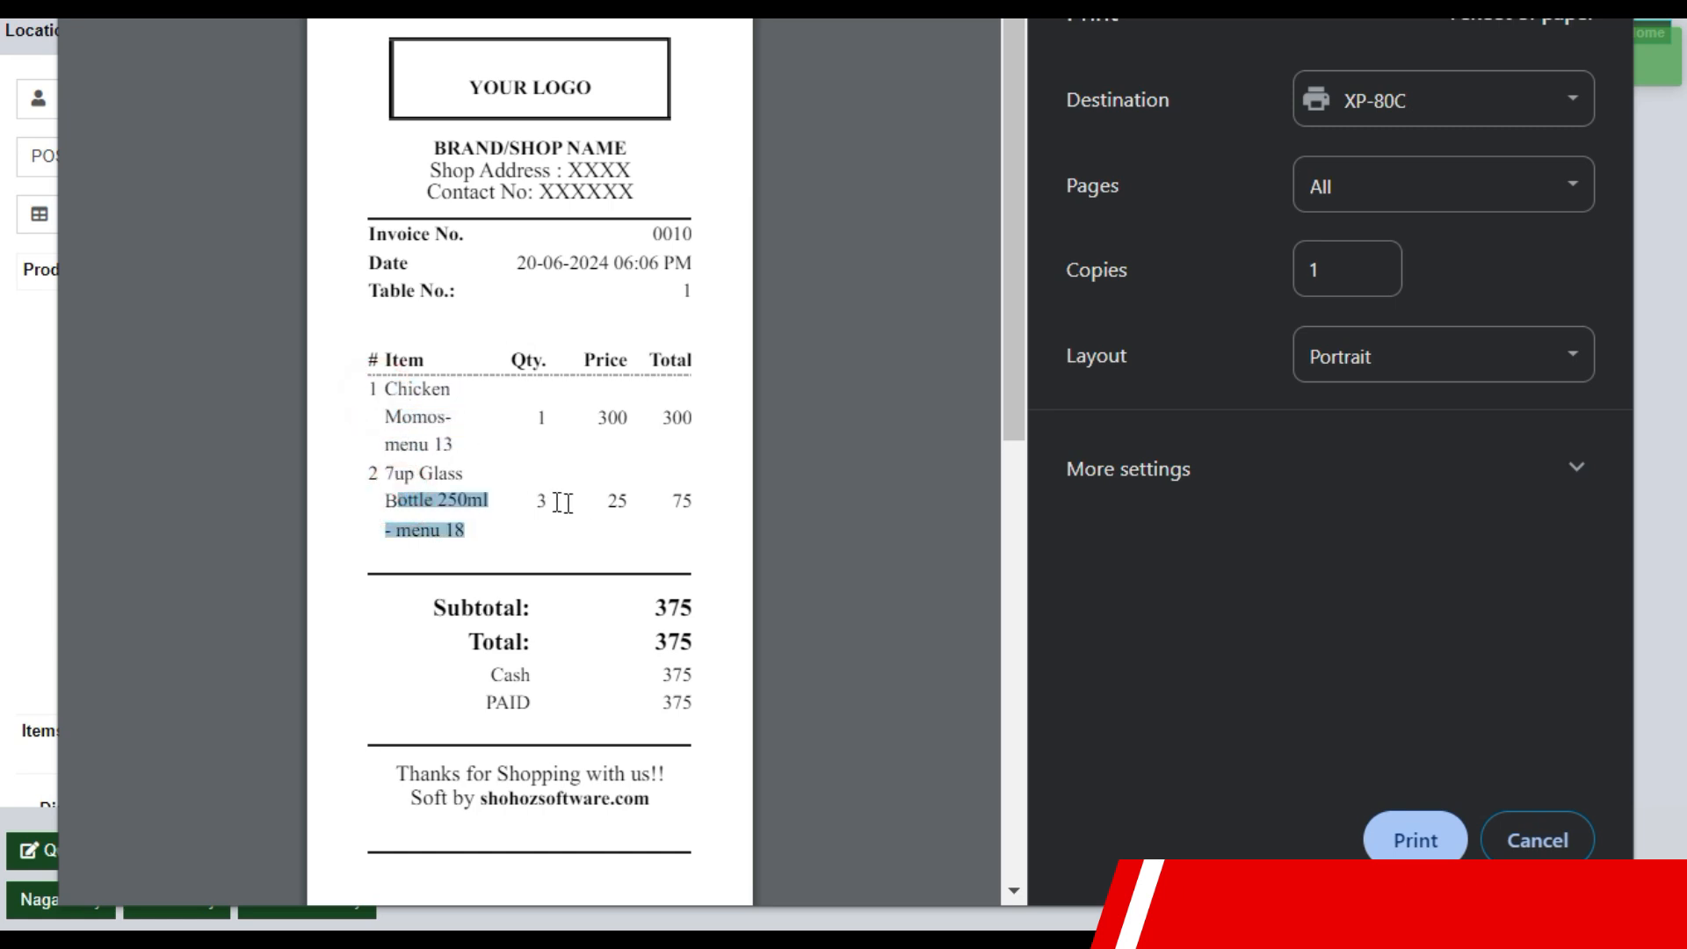
drag(651, 594, 697, 635)
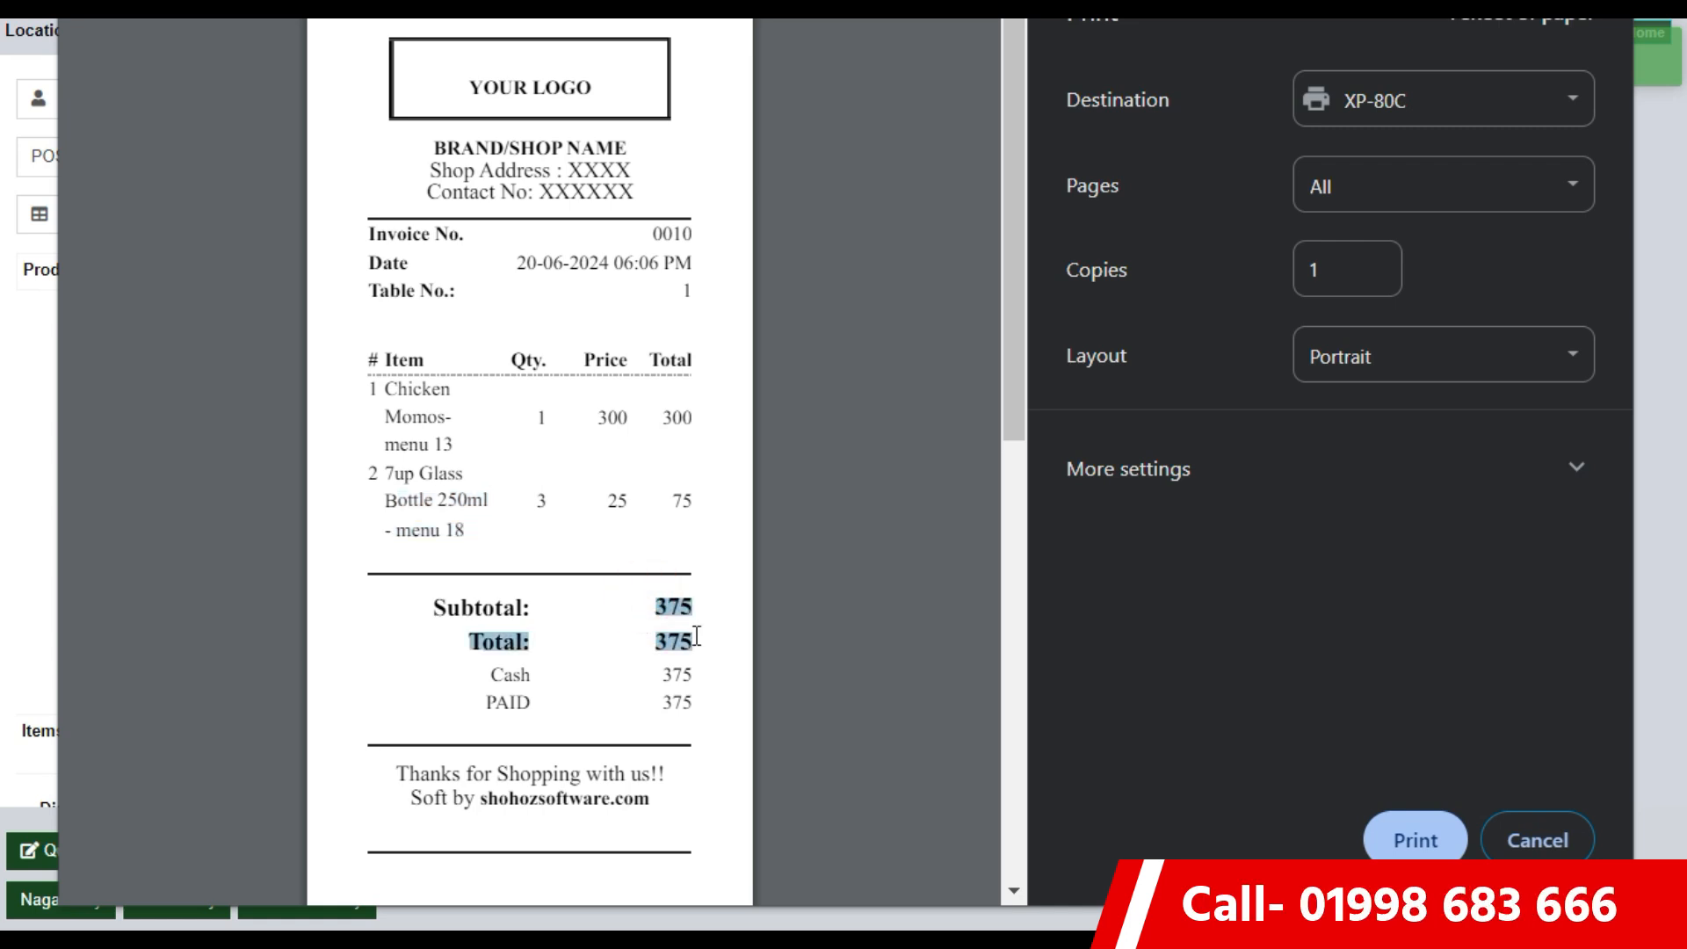
- Examine the Kitchen Token below the receipt, comparing its table number, items and quantities with the customer copy
scroll(683, 684, down, 3)
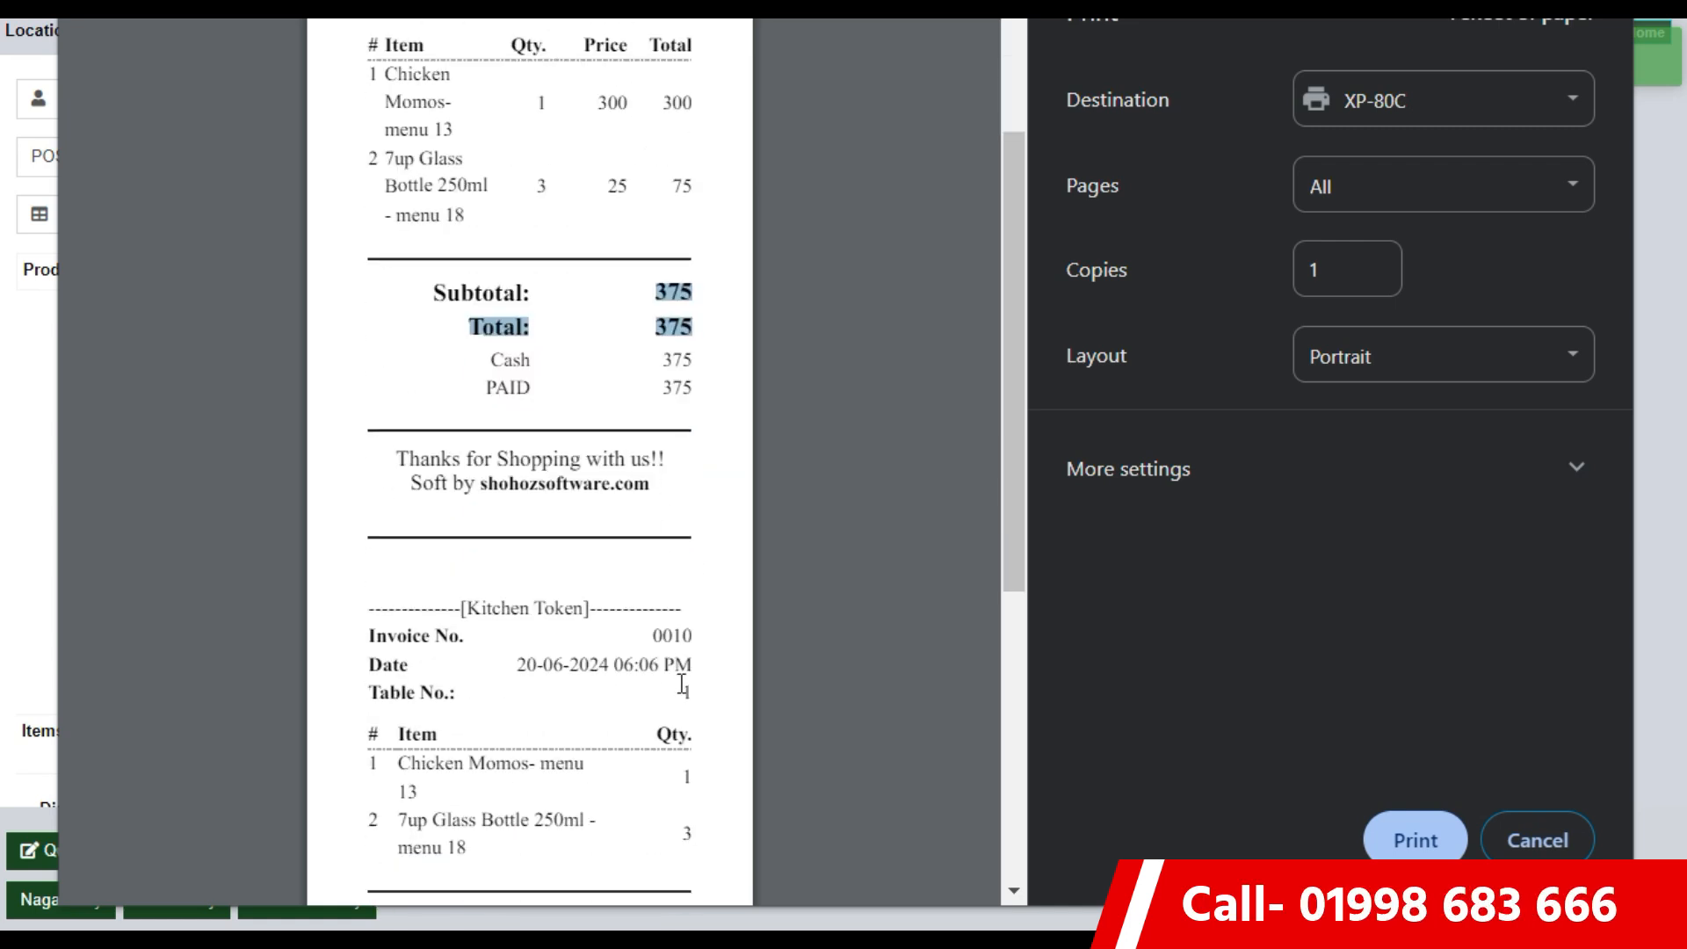
scroll(652, 506, down, 2)
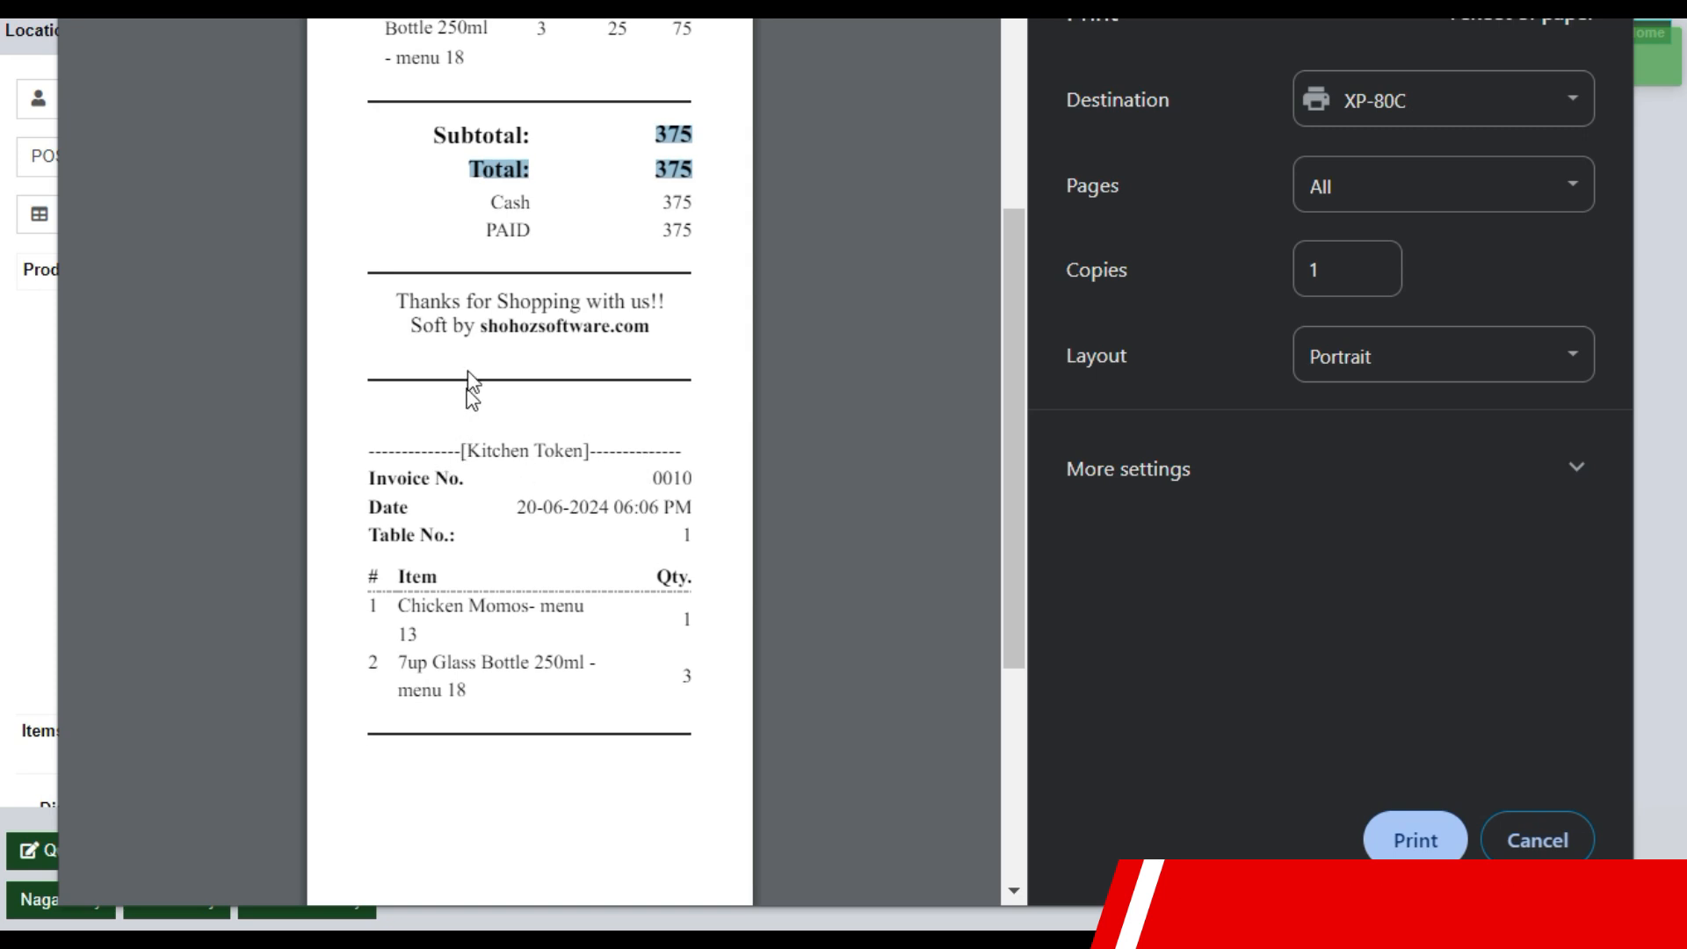
scroll(526, 325, down, 2)
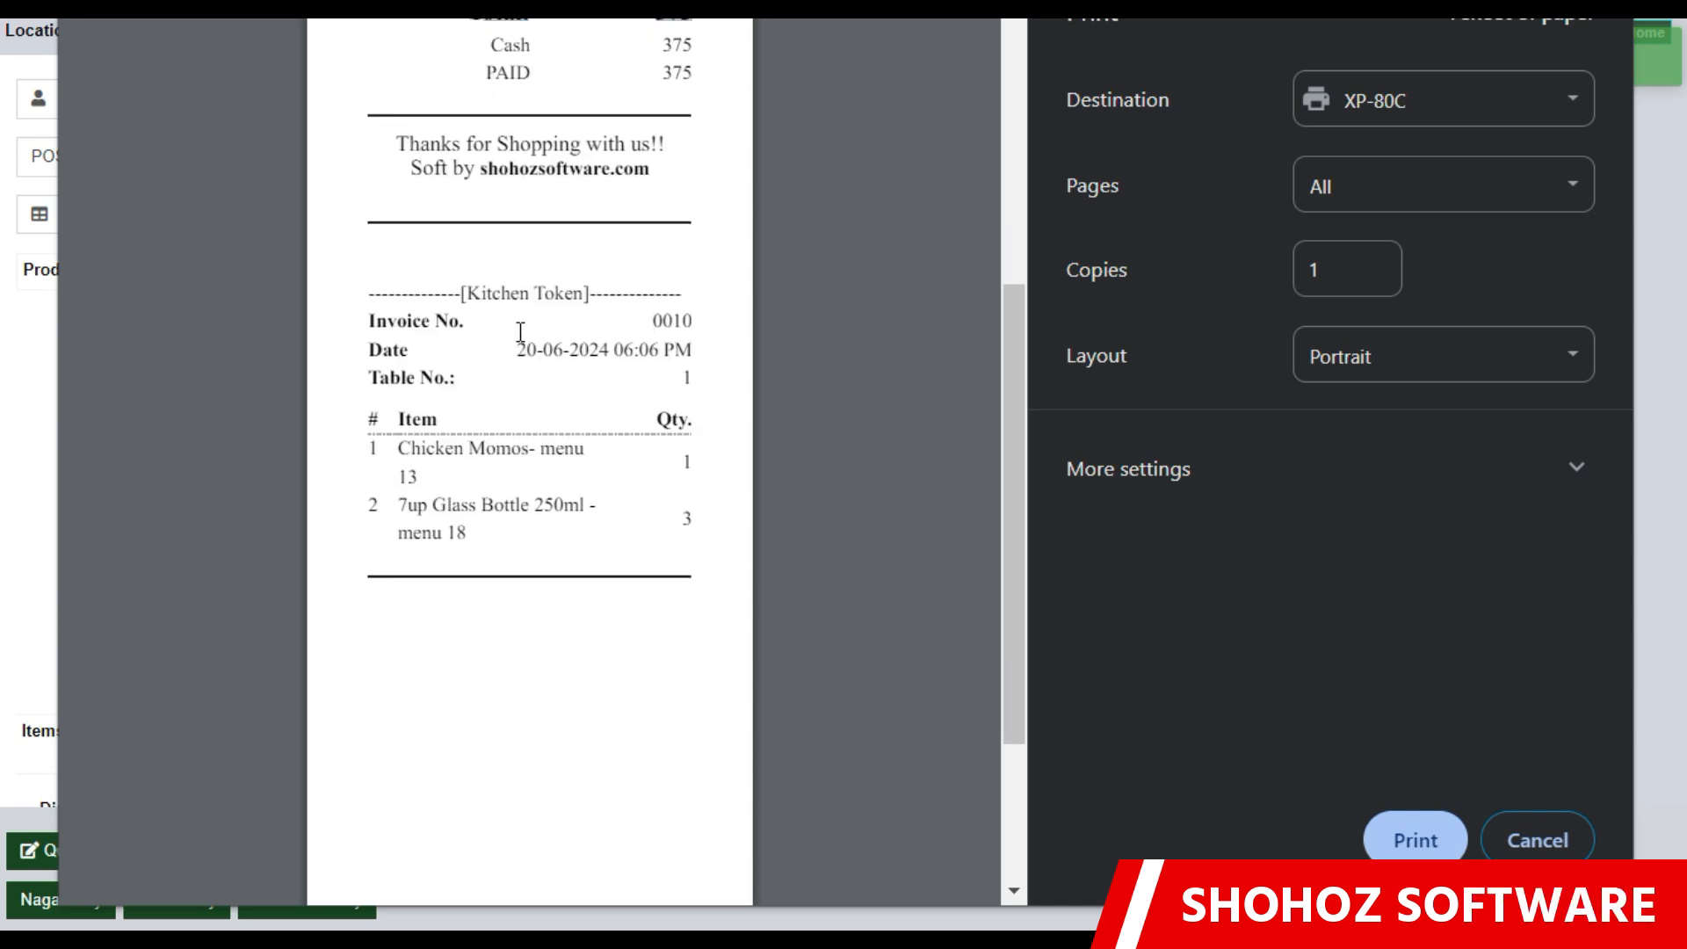
drag(461, 297, 689, 312)
click(603, 342)
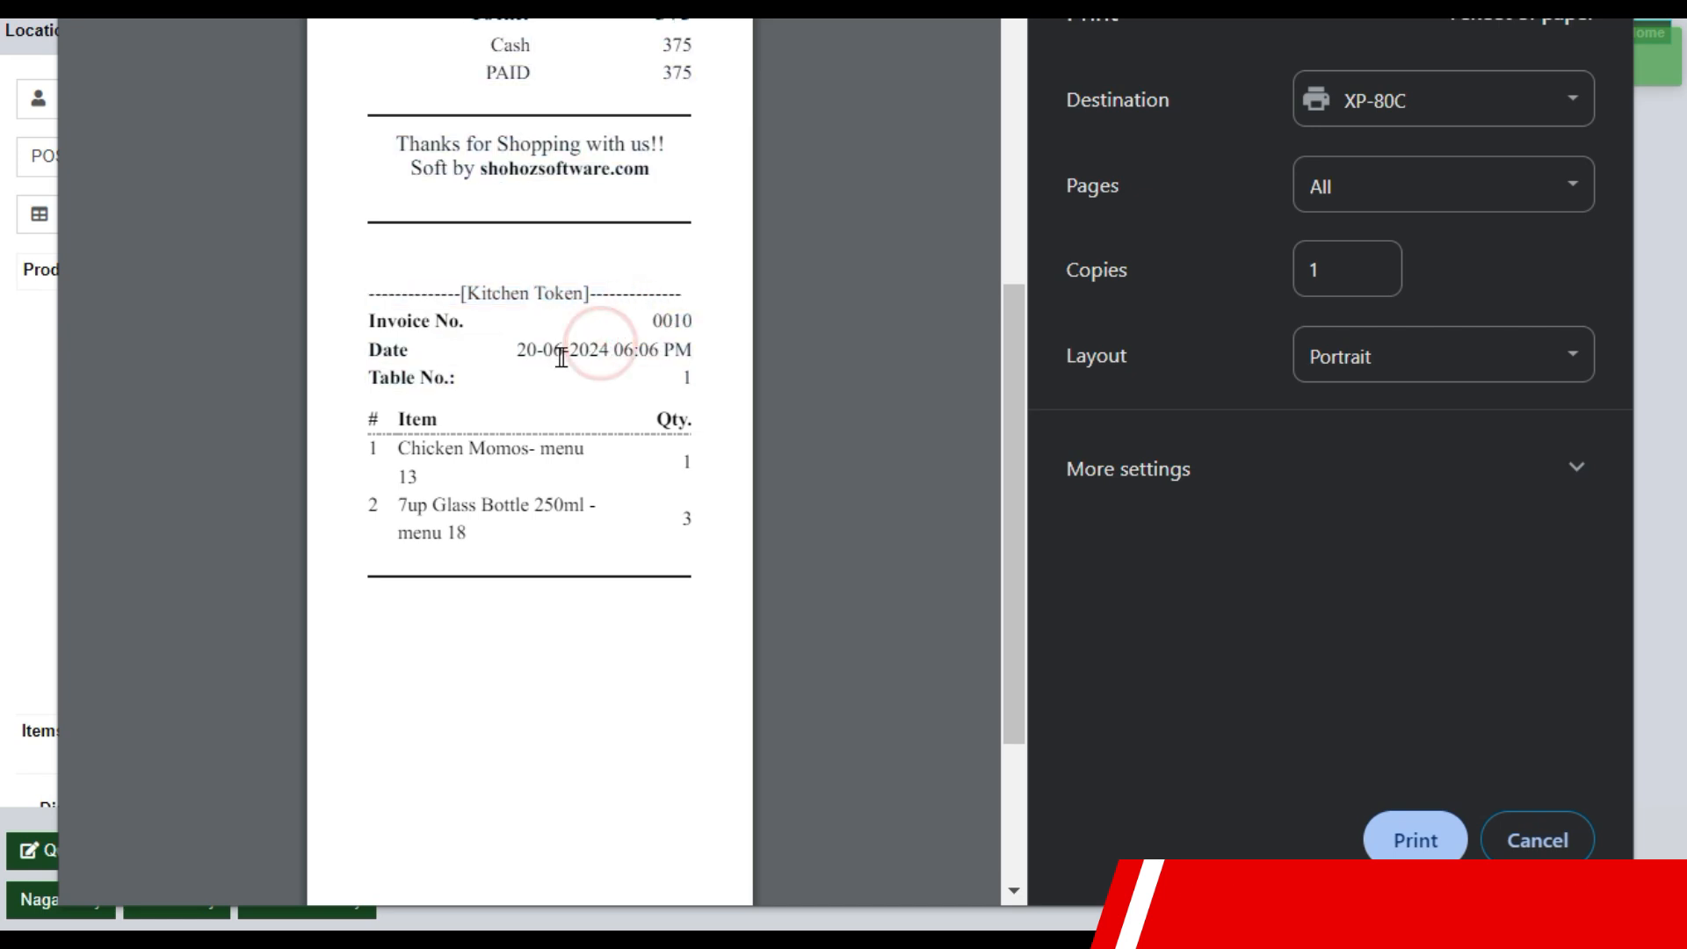
click(679, 377)
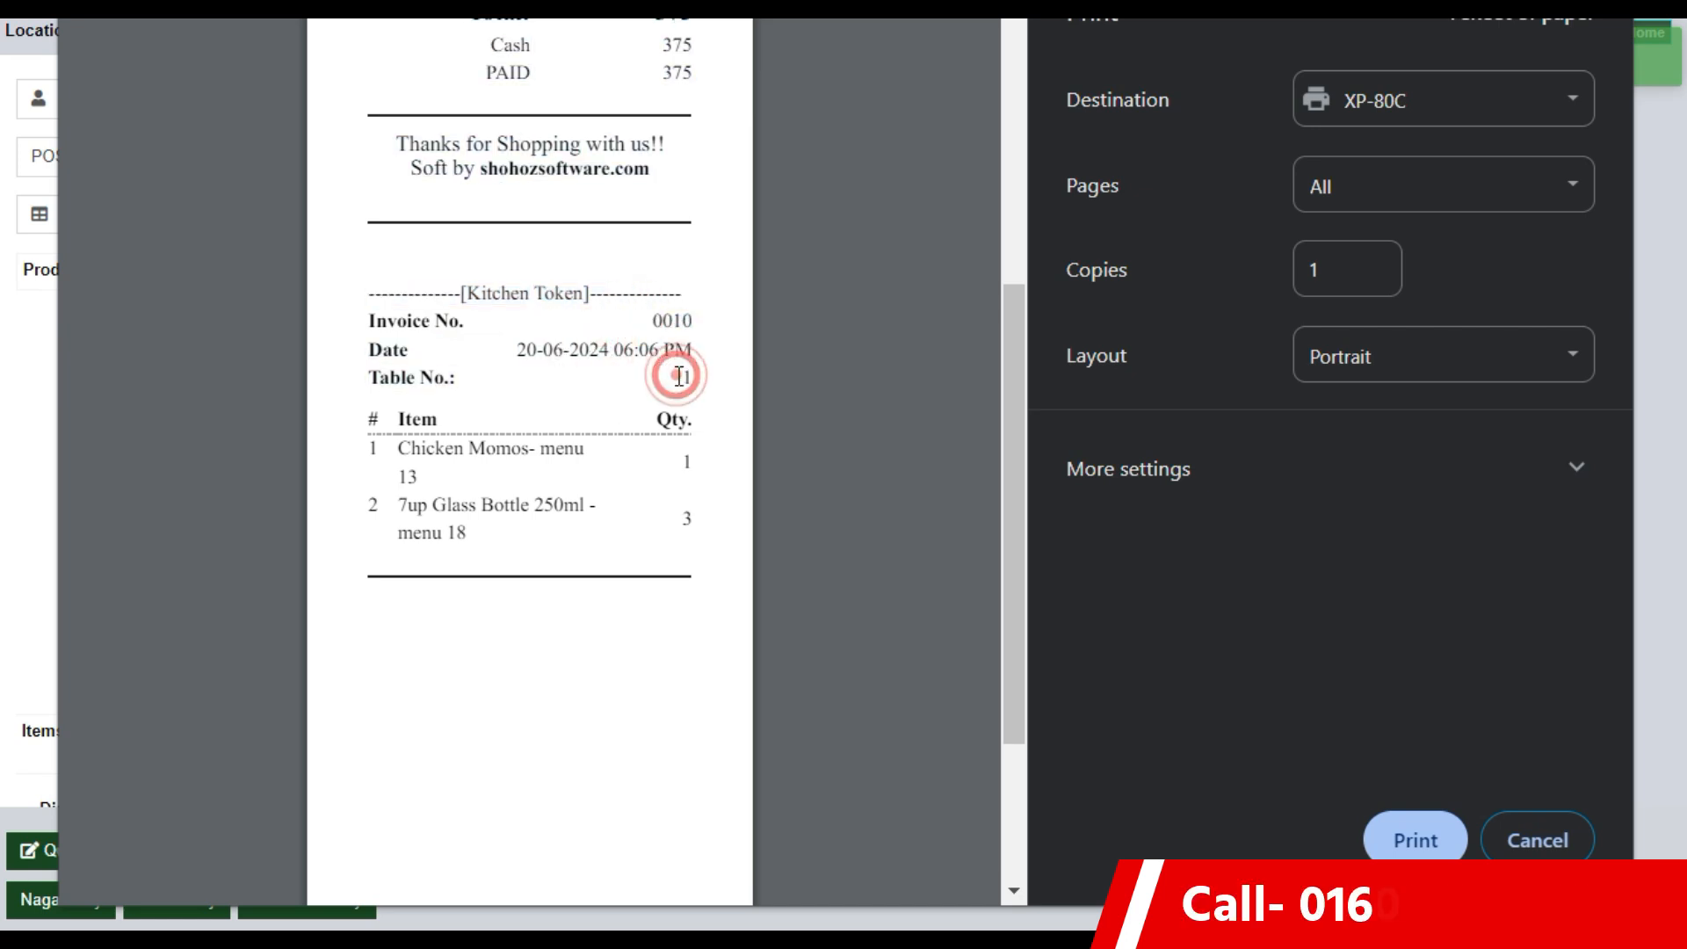
scroll(650, 352, up, 5)
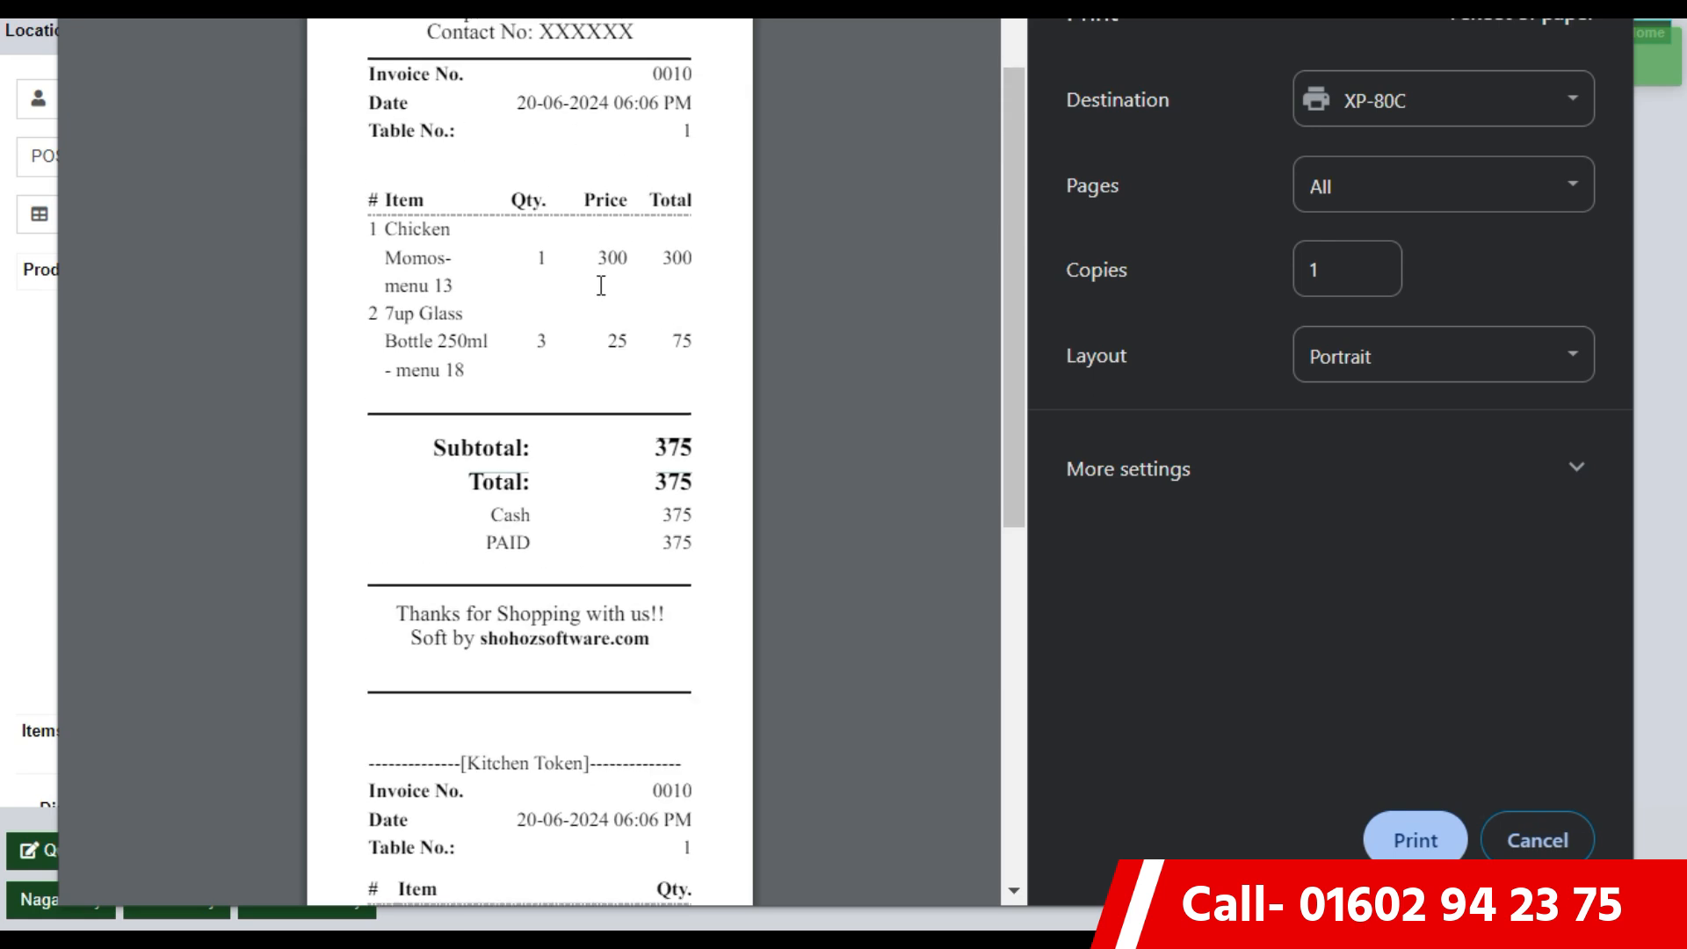
scroll(620, 369, down, 4)
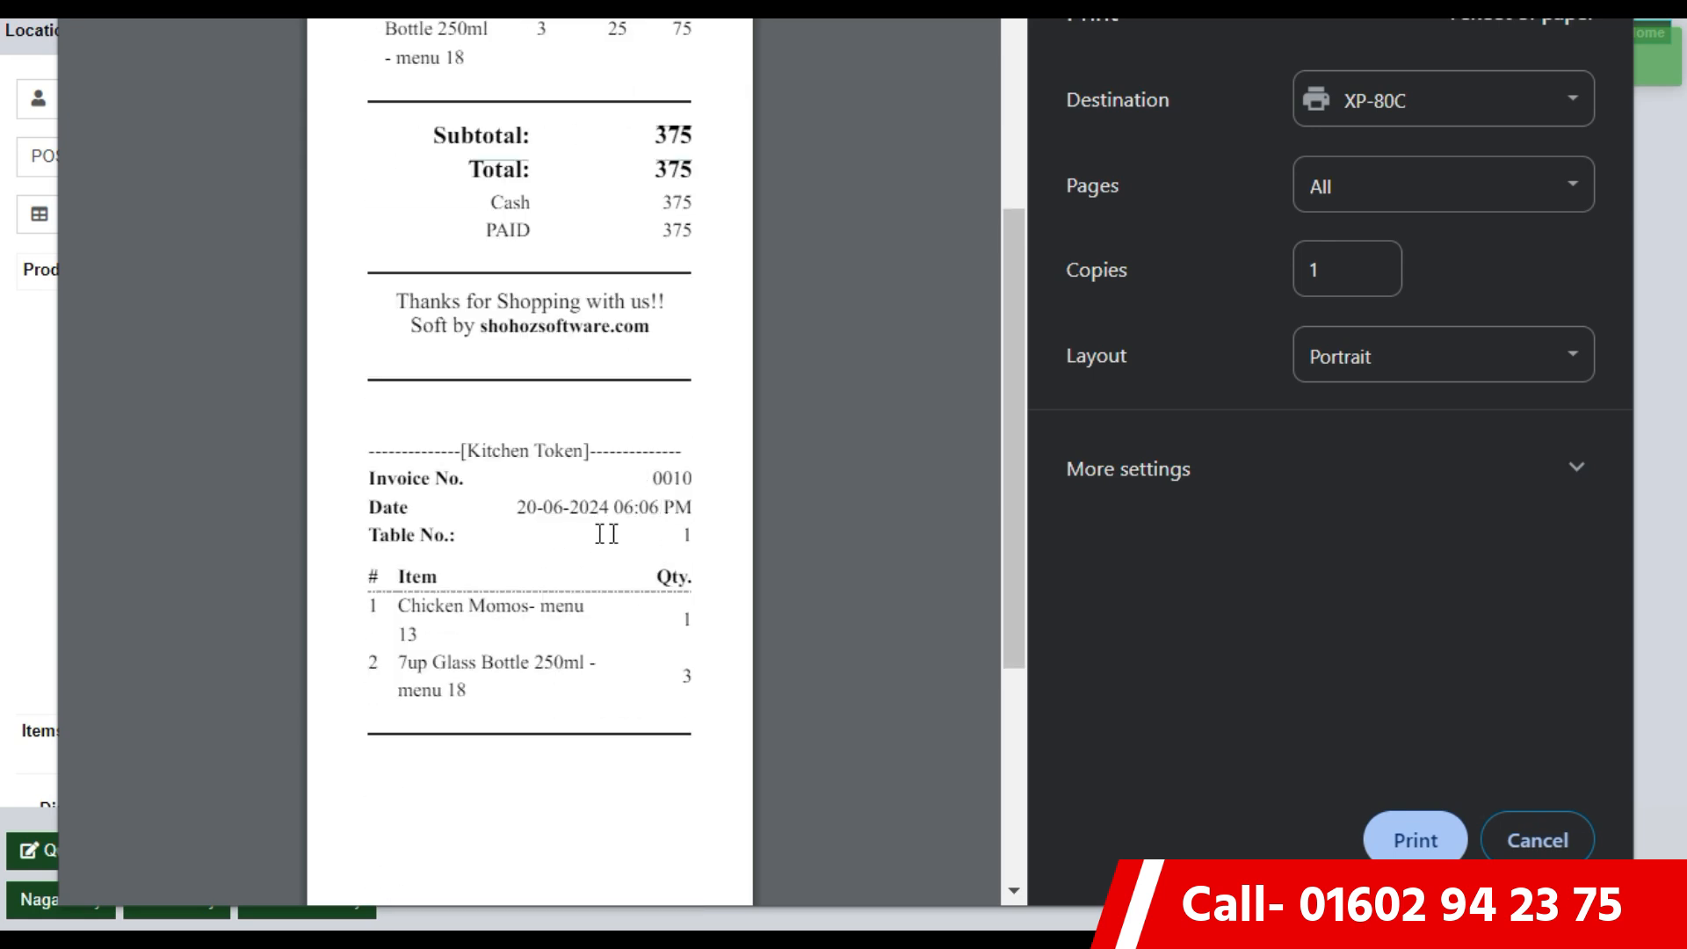
scroll(421, 579, down, 2)
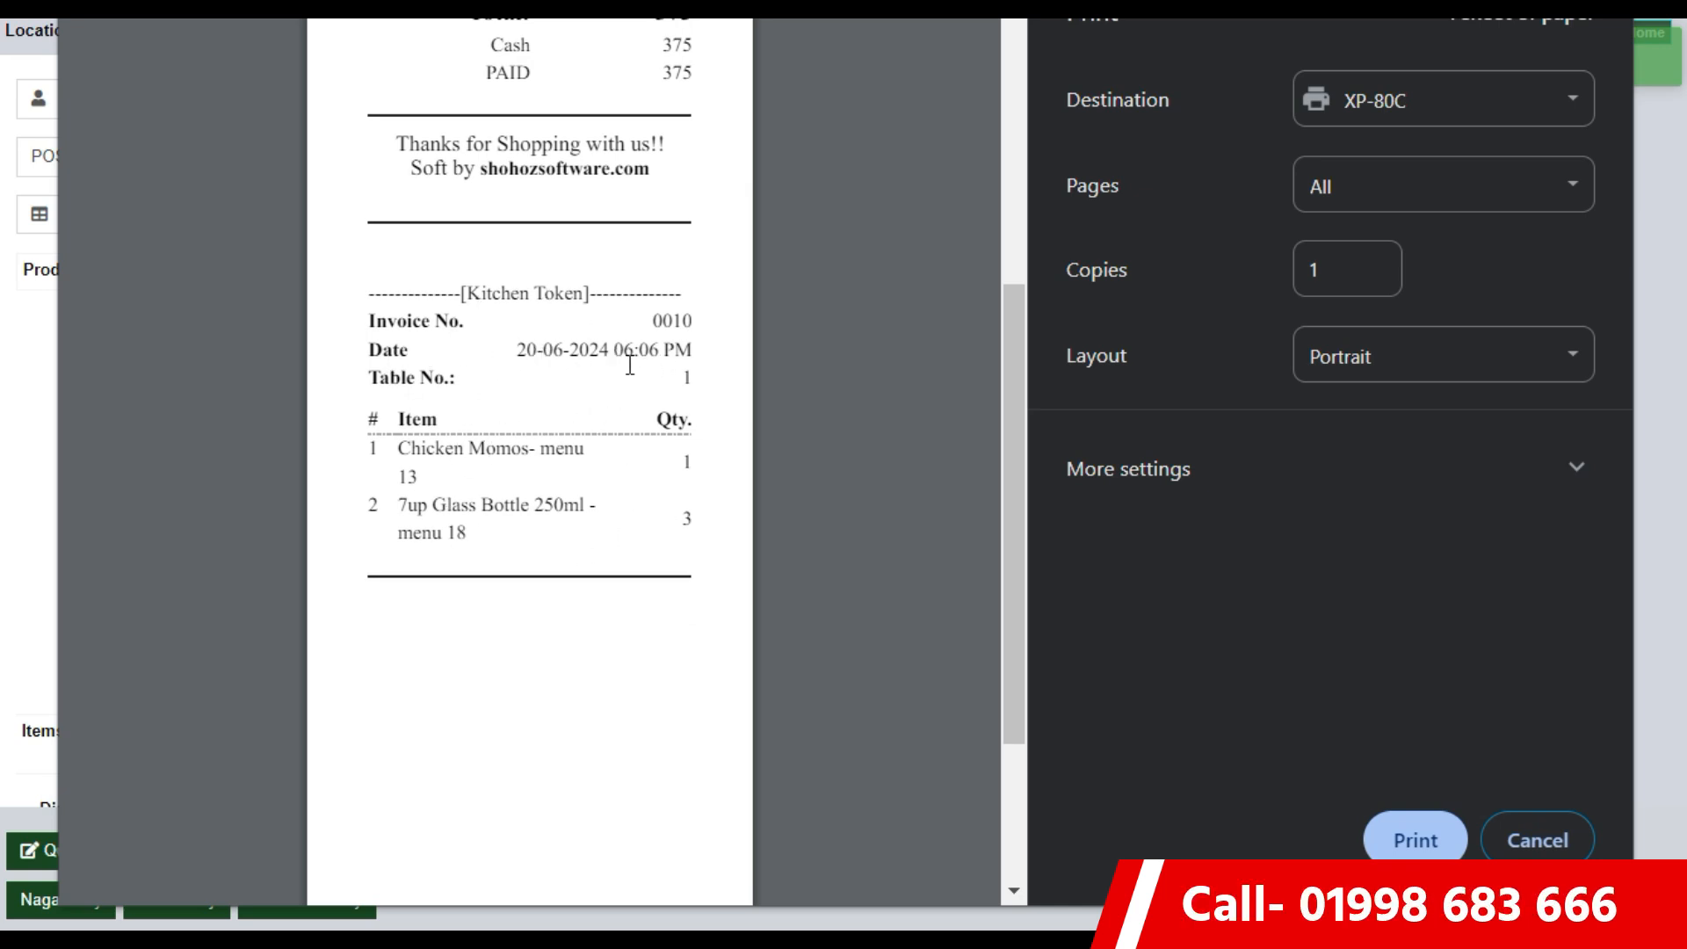
drag(410, 455, 556, 482)
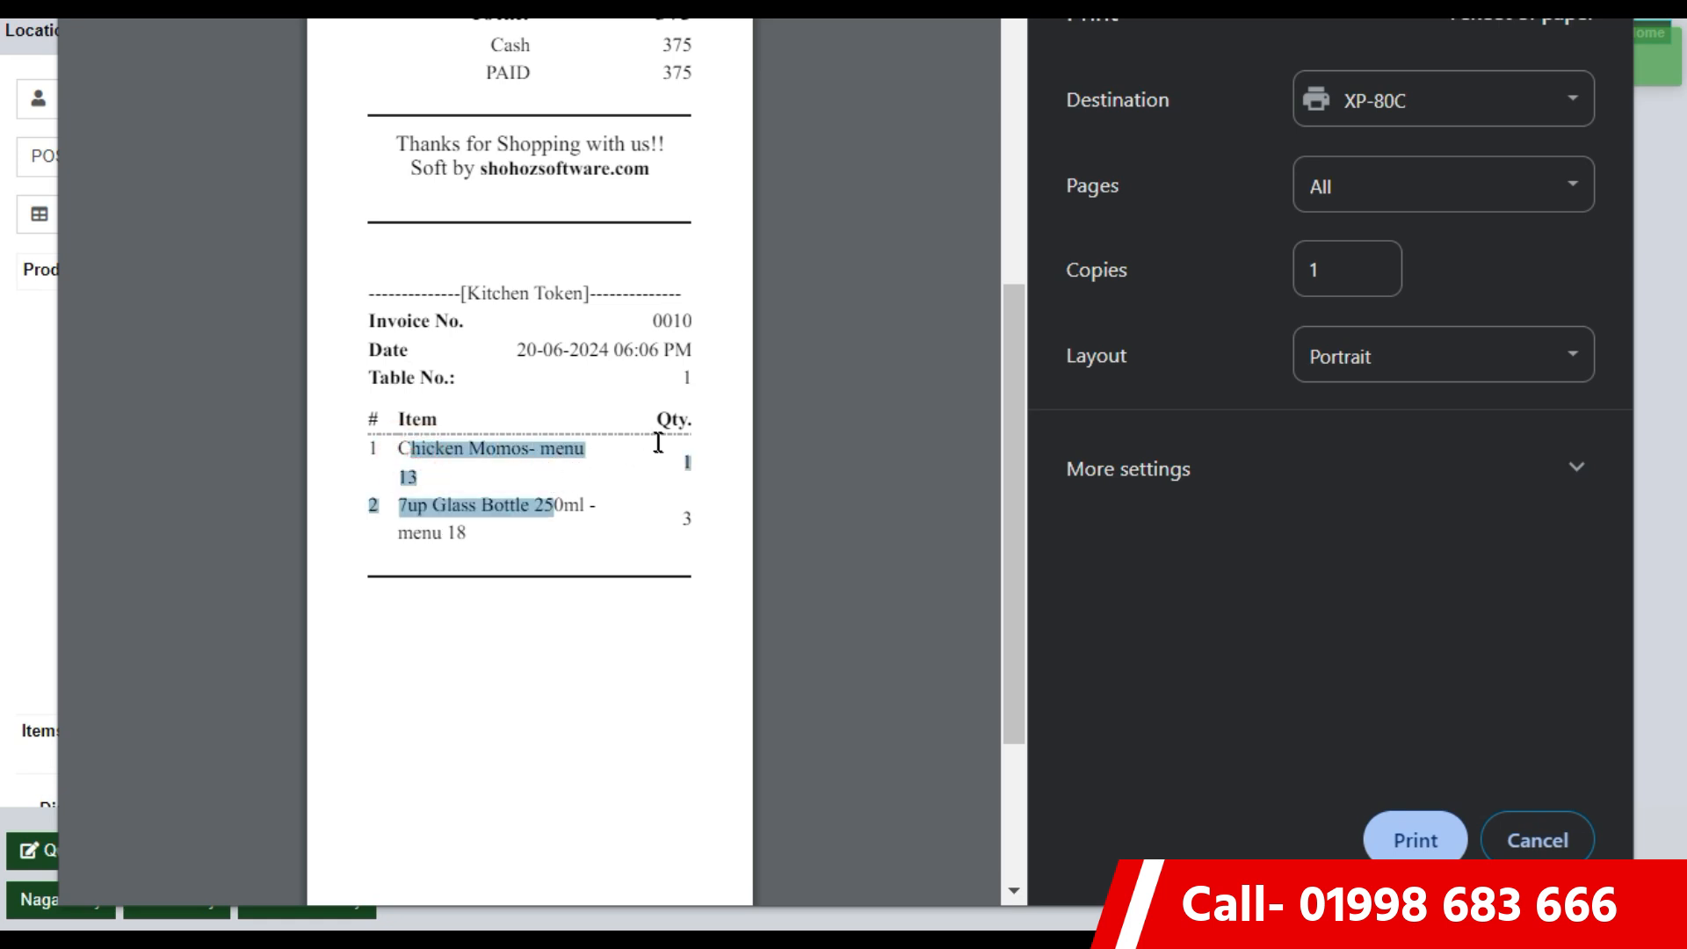
double_click(682, 455)
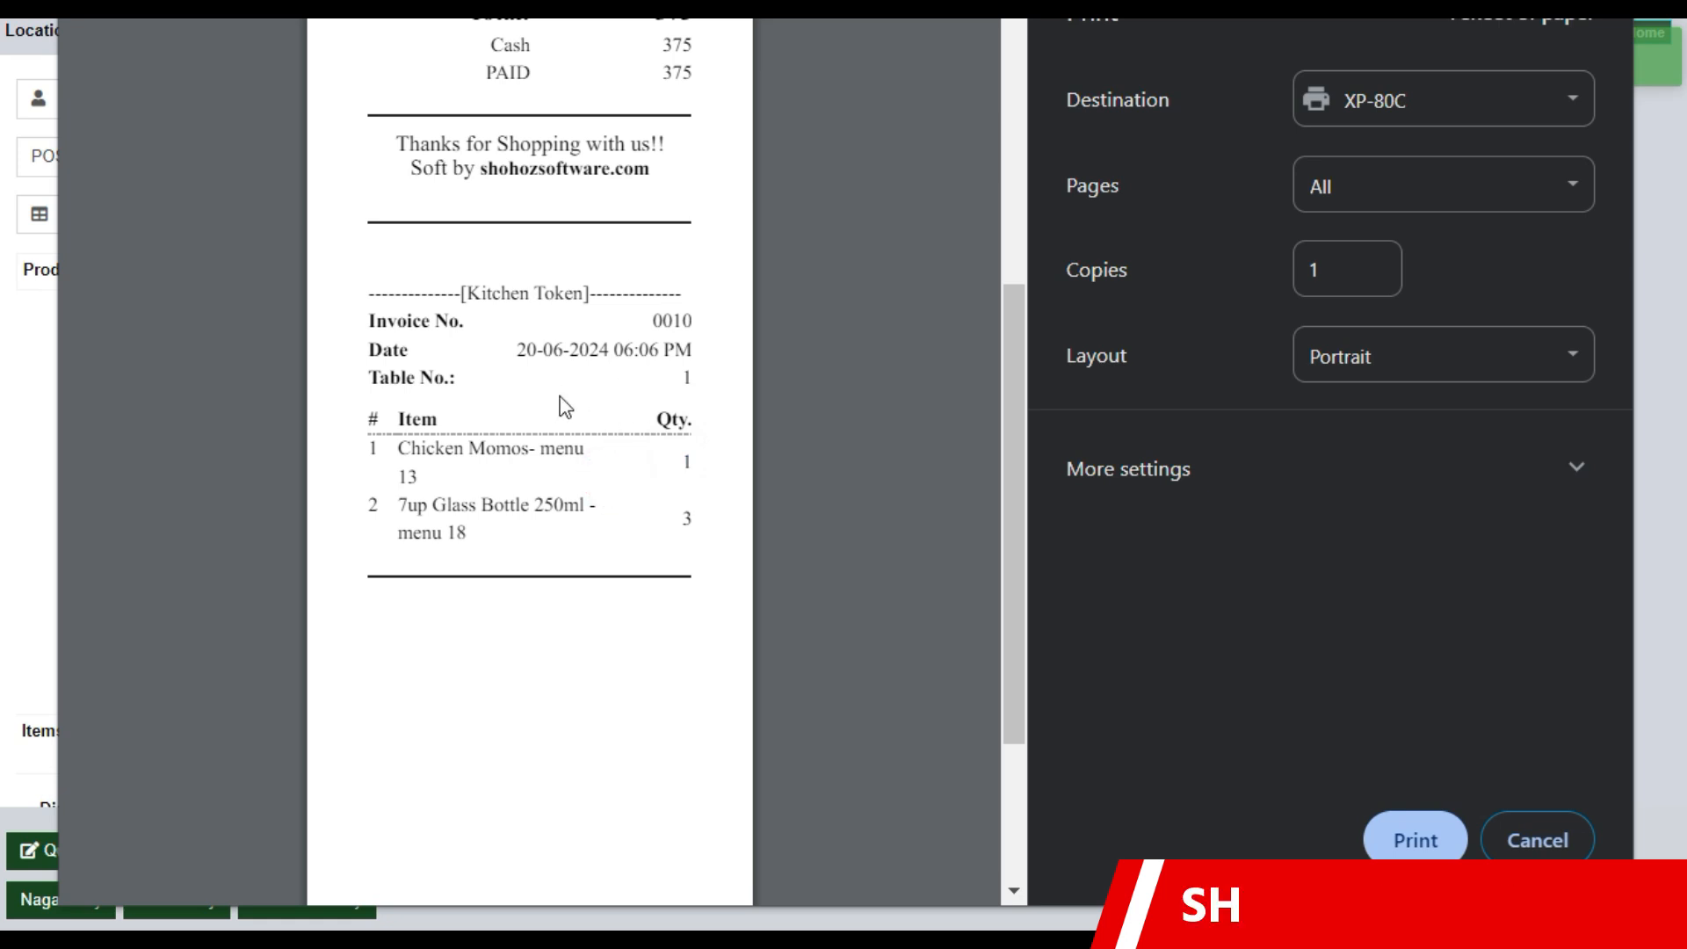
scroll(563, 406, down, 2)
scroll(560, 398, up, 4)
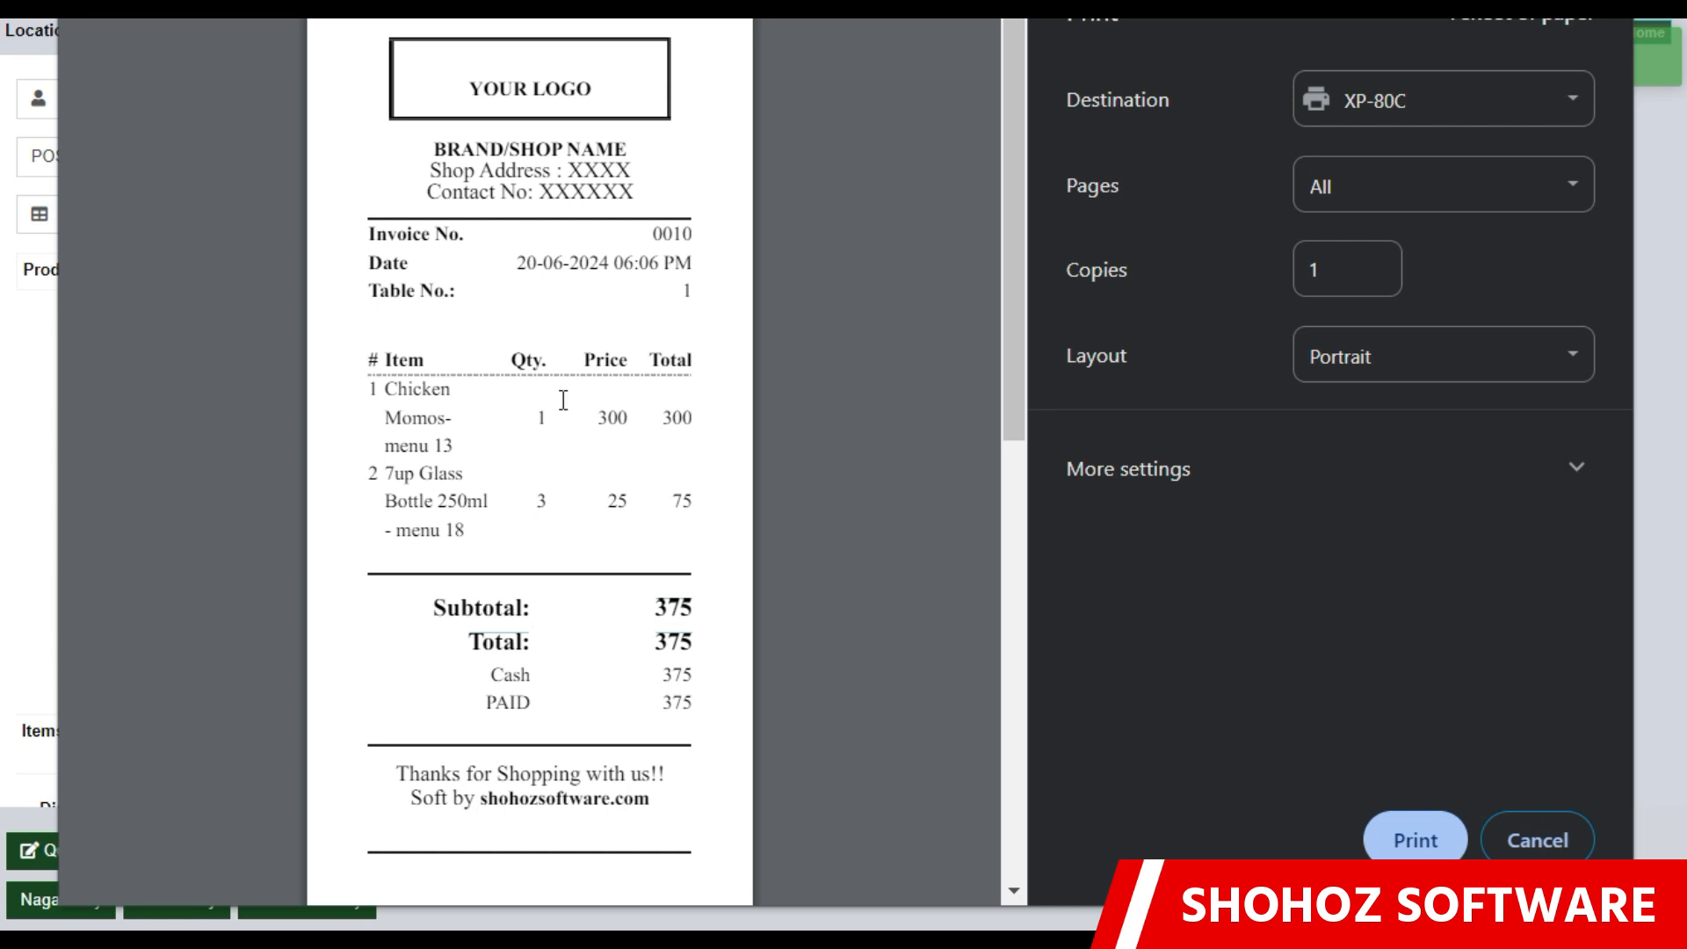
- Cancel printing the receipt and leave the POS screen for the Home dashboard
click(1546, 845)
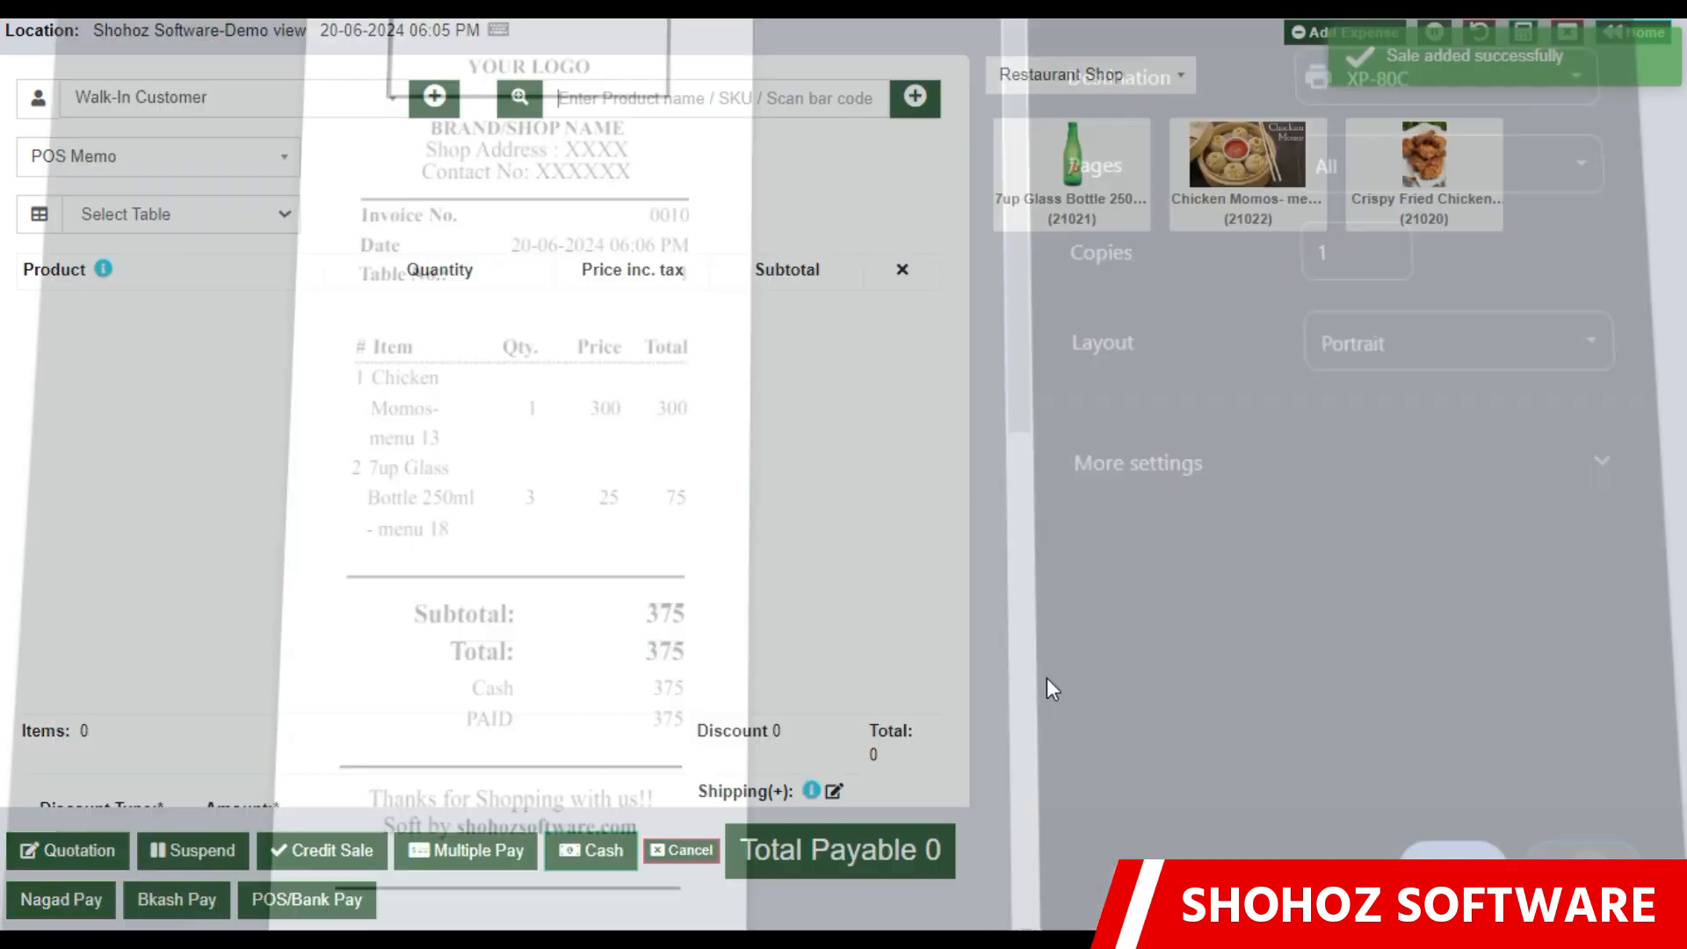
click(1639, 37)
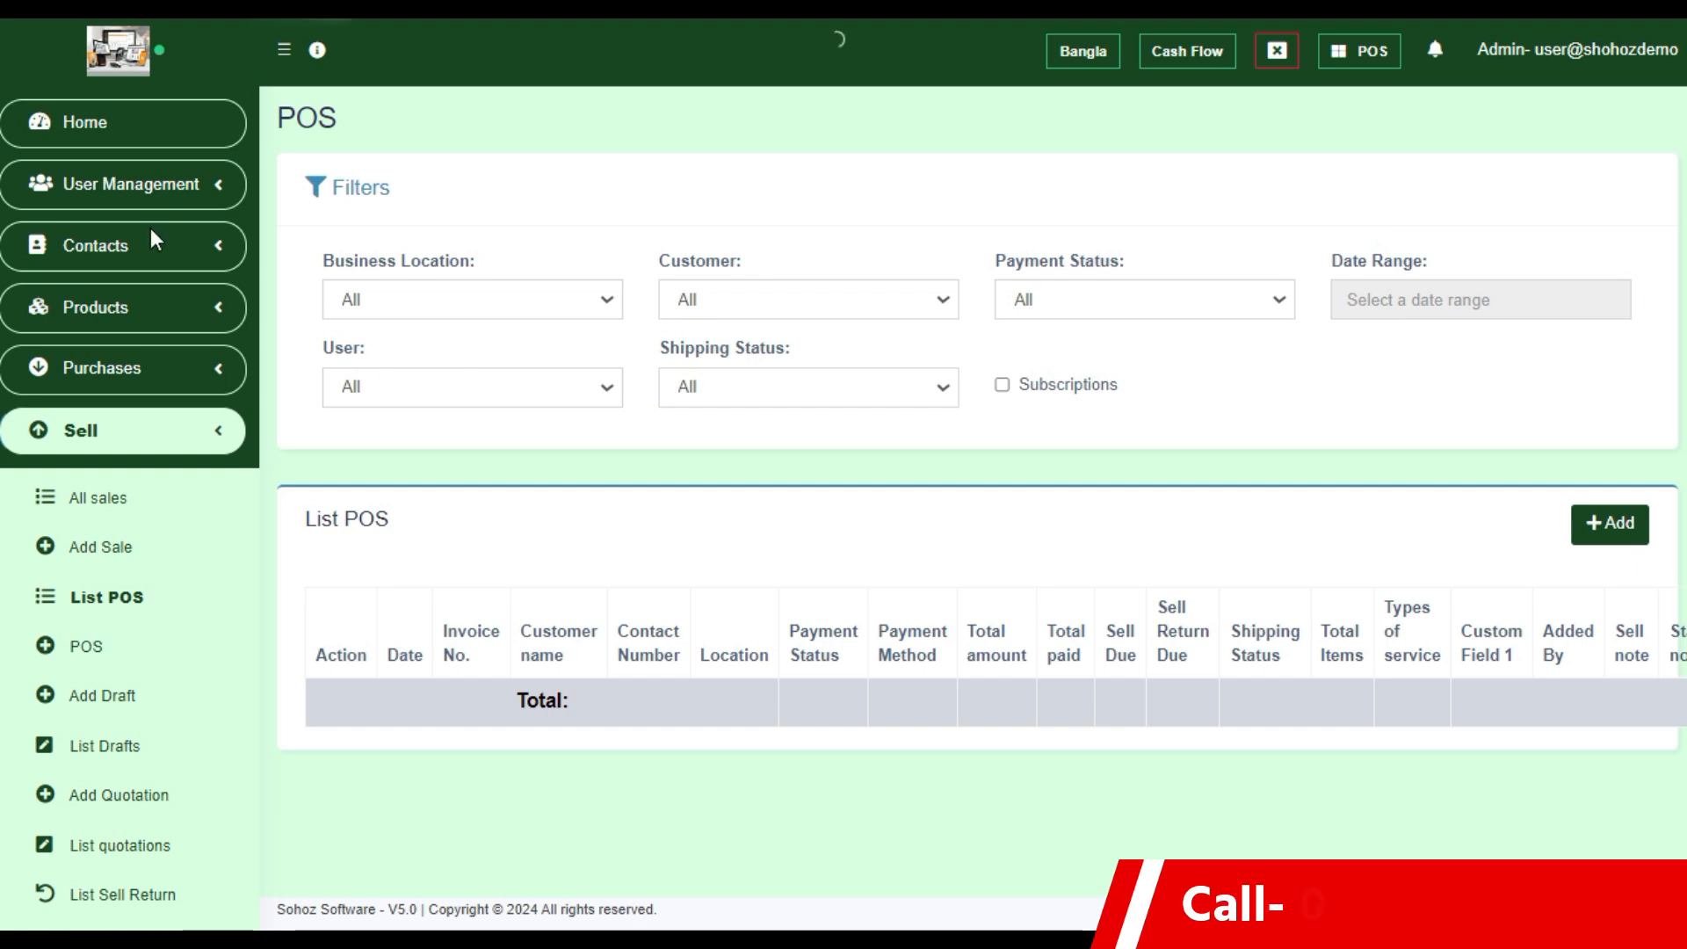
click(106, 121)
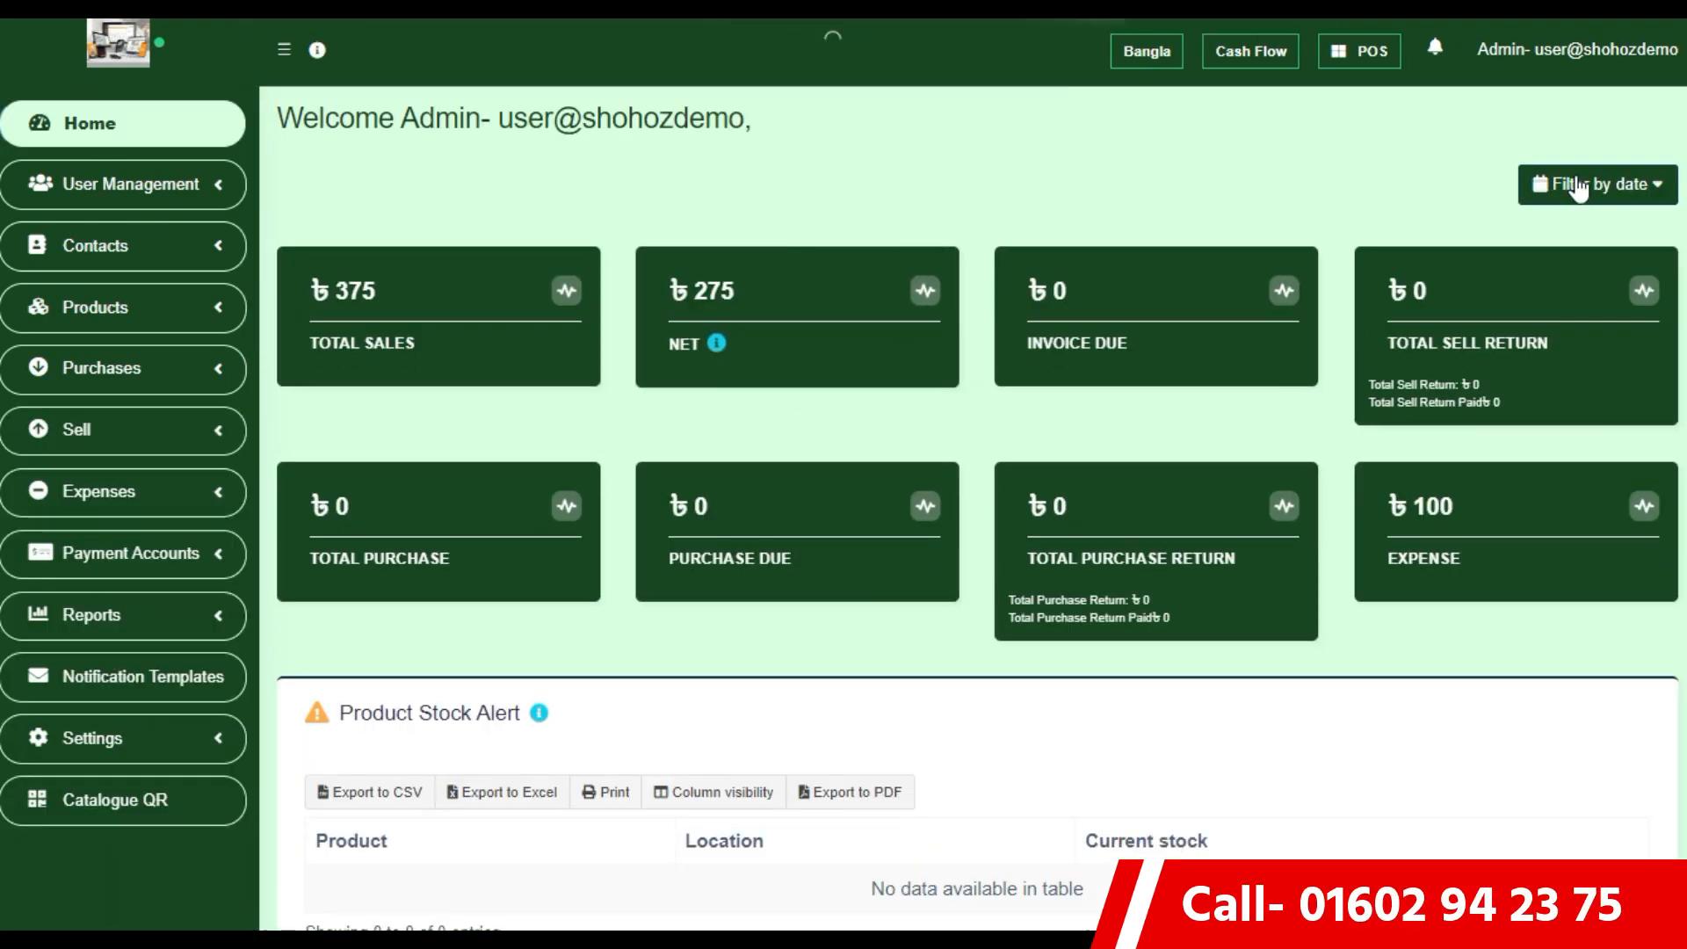
- Review the Total Sales, Net and Expense cards on the dashboard, along with its date filter
click(1573, 183)
click(348, 279)
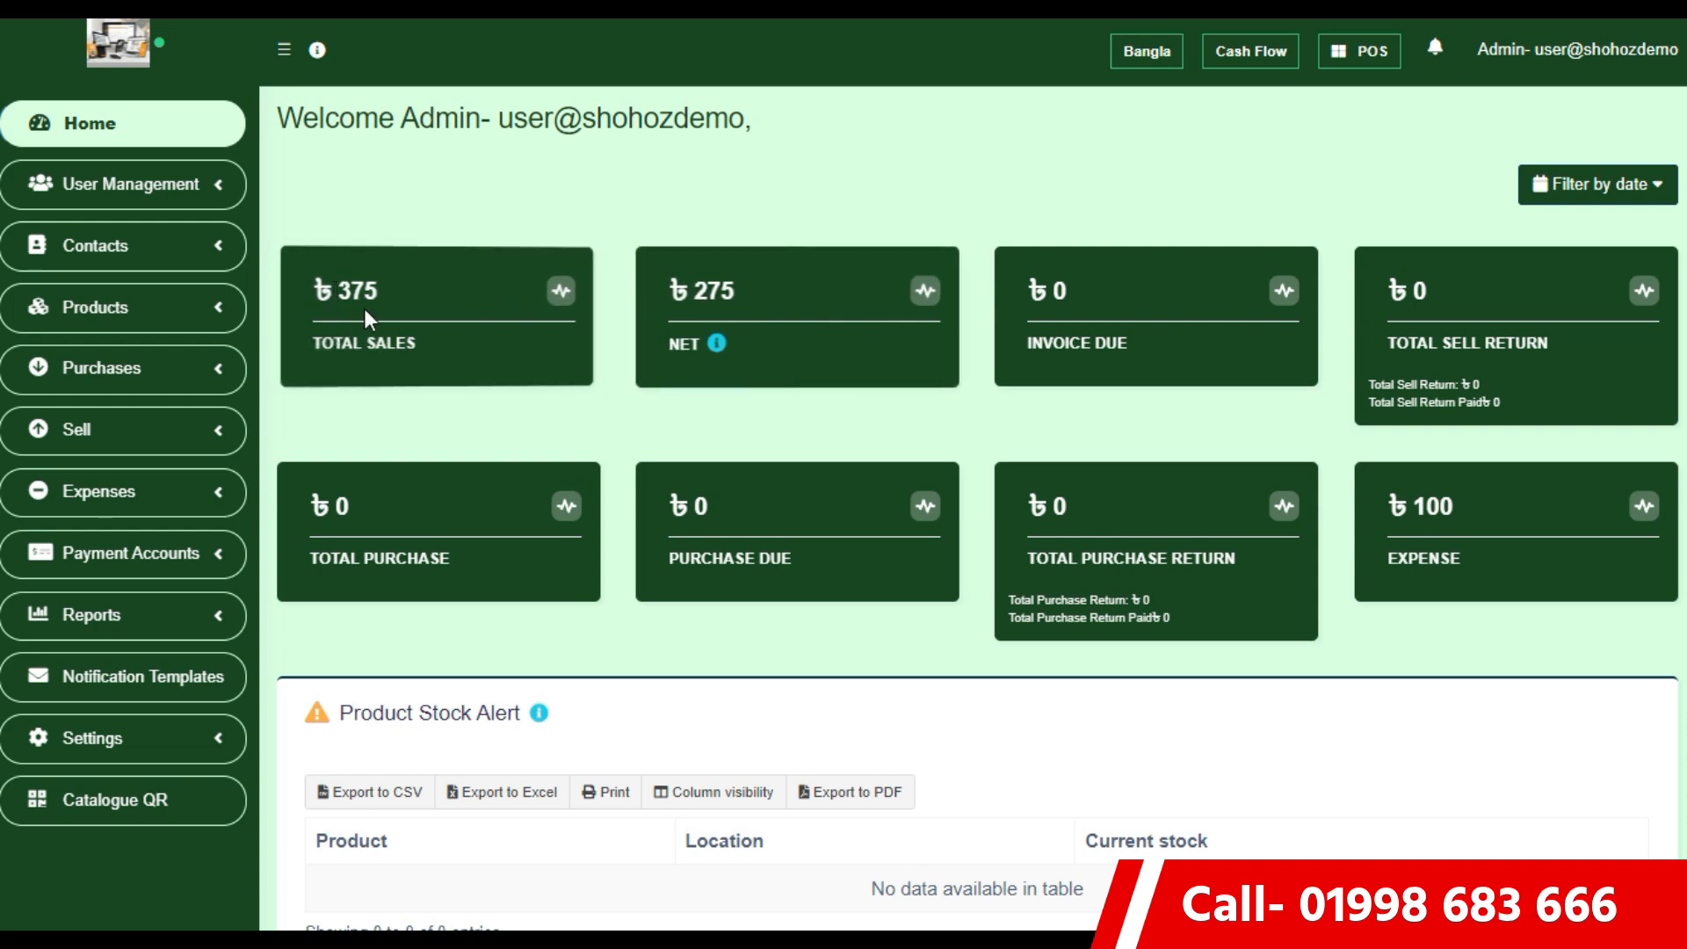
click(1546, 184)
click(1341, 176)
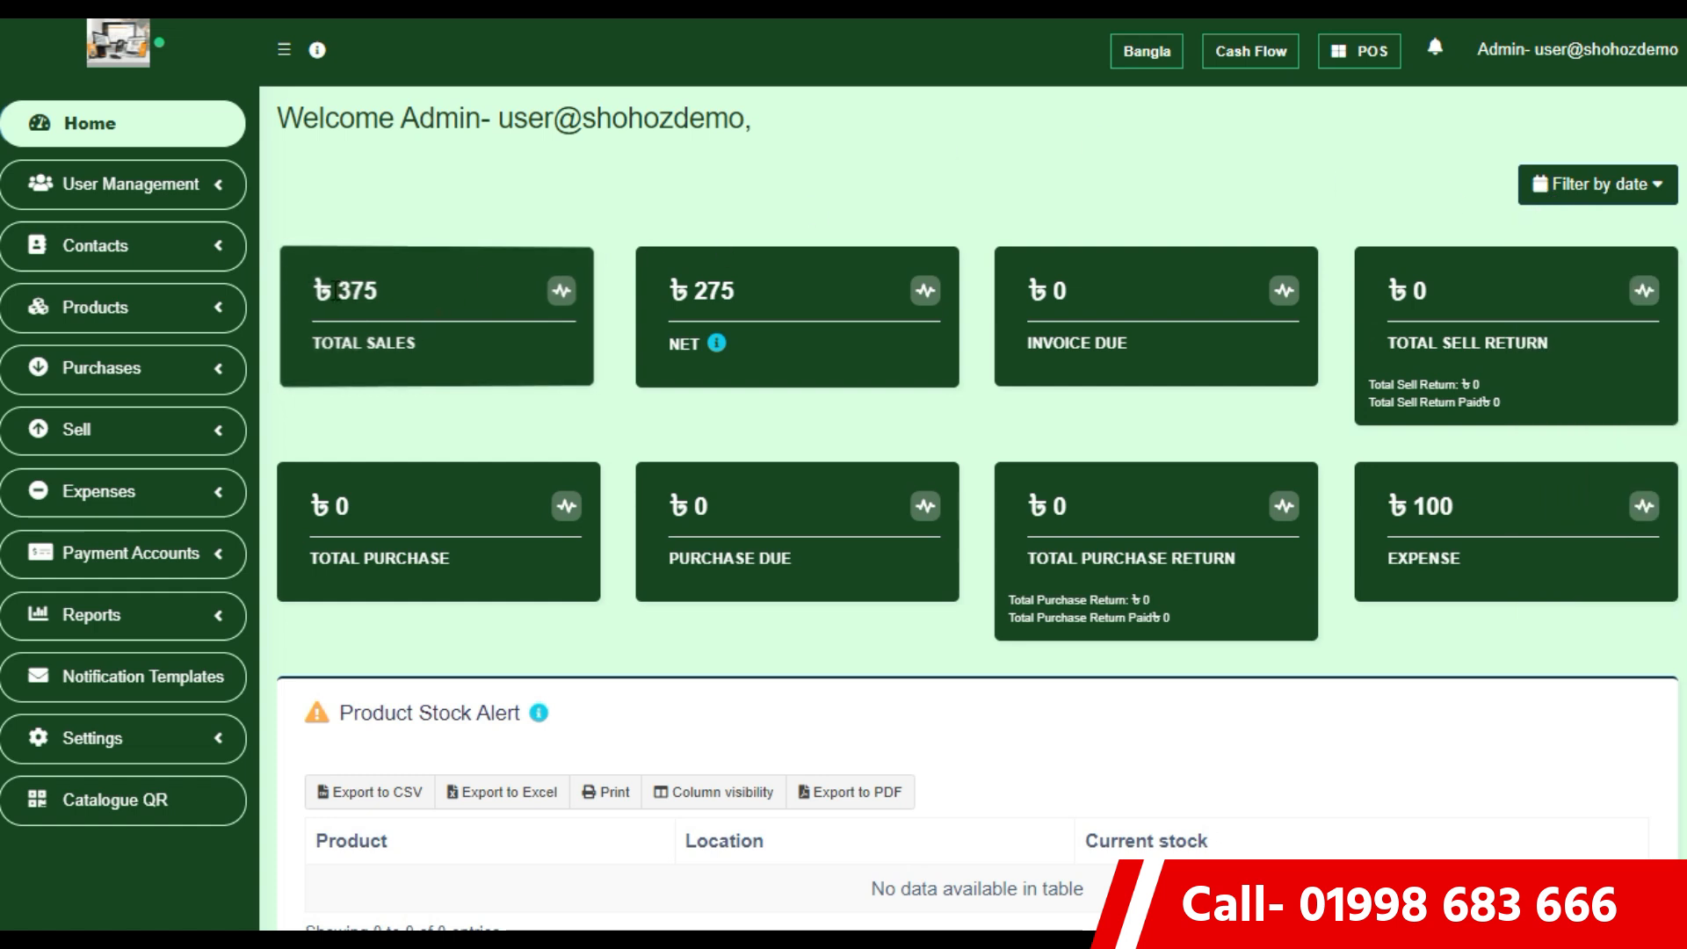
double_click(708, 293)
click(716, 200)
drag(1410, 559, 1527, 562)
click(1478, 627)
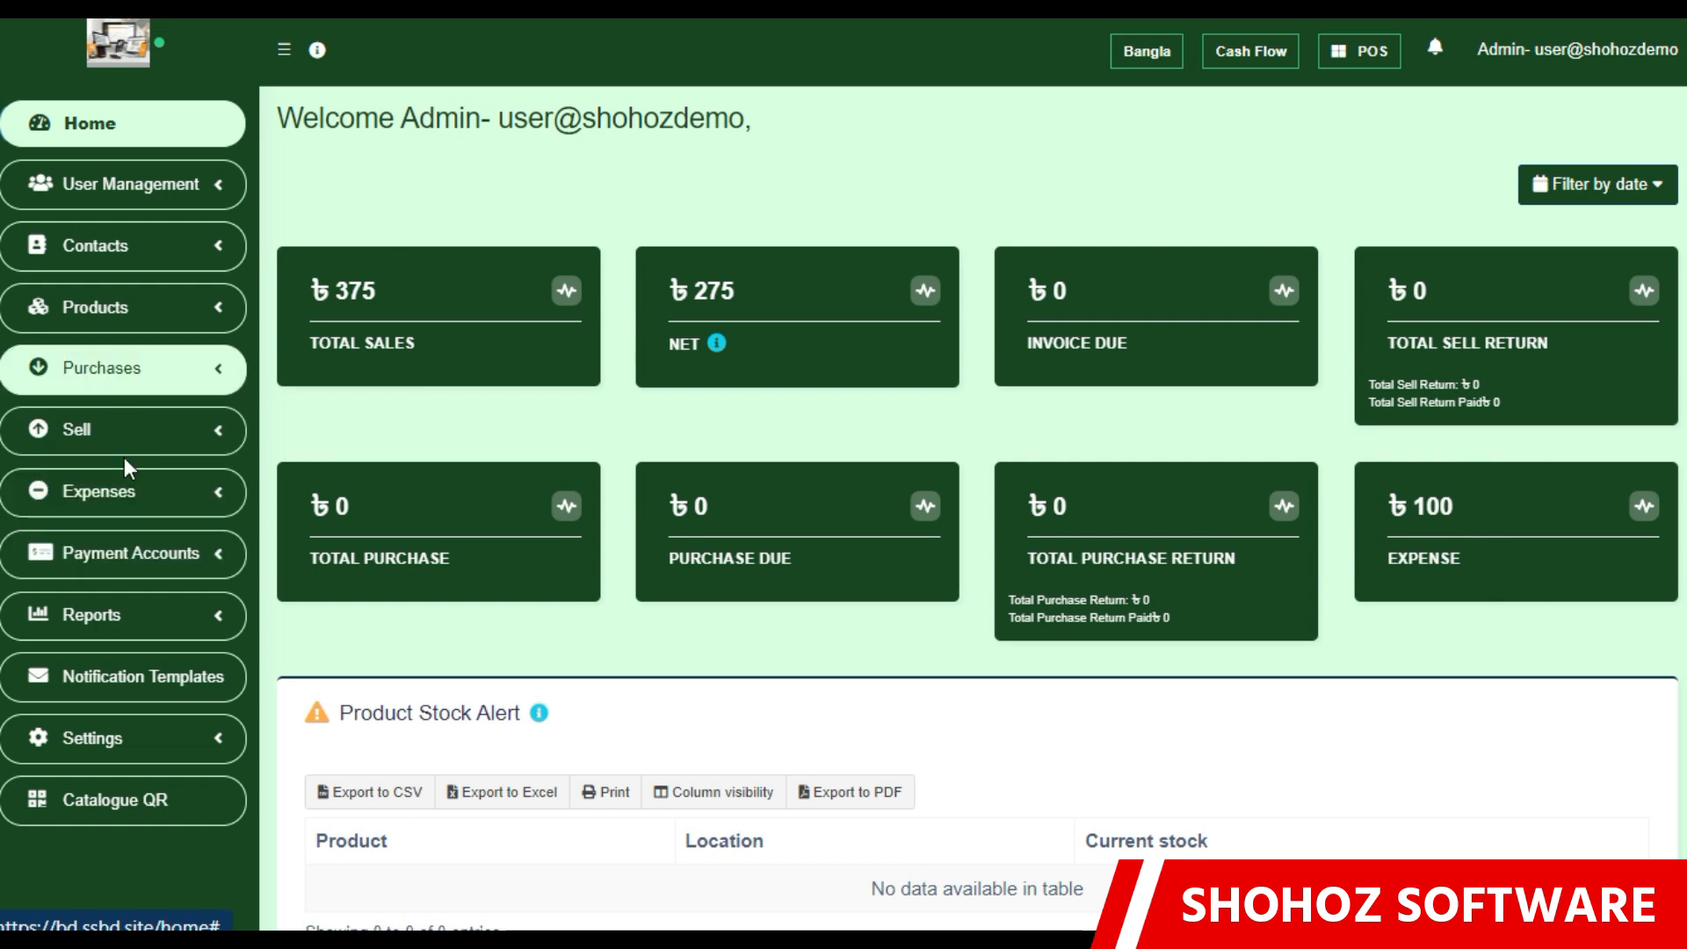
- Open the Add Expense form and inspect the available expense categories without choosing one
click(160, 494)
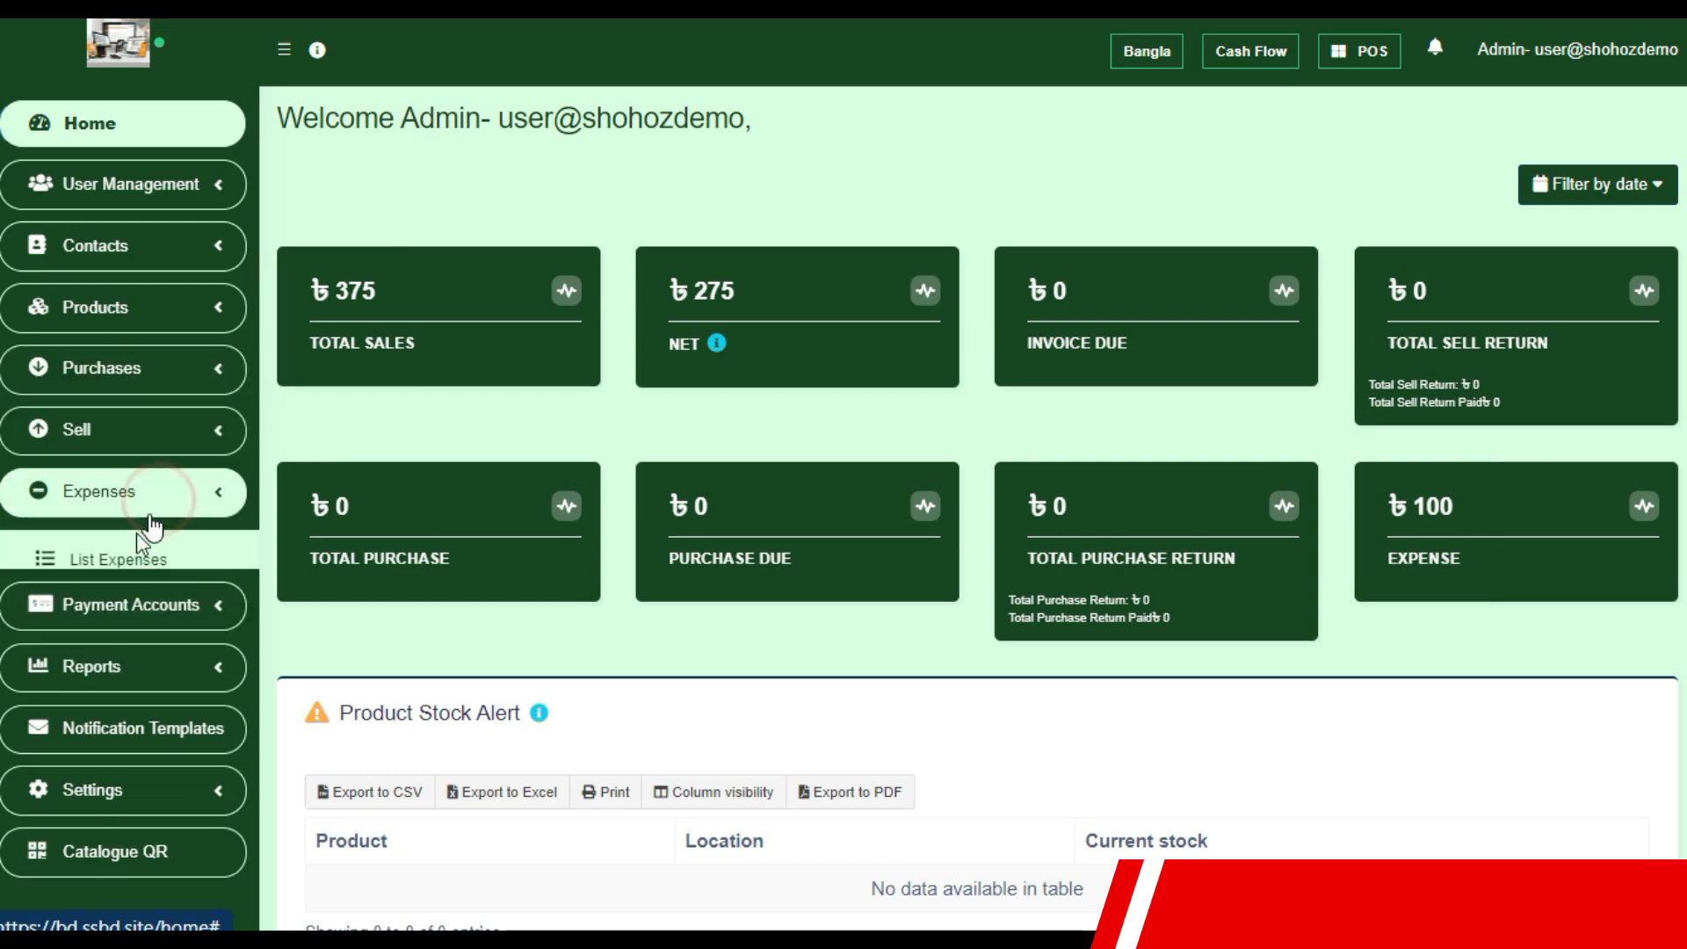
click(110, 612)
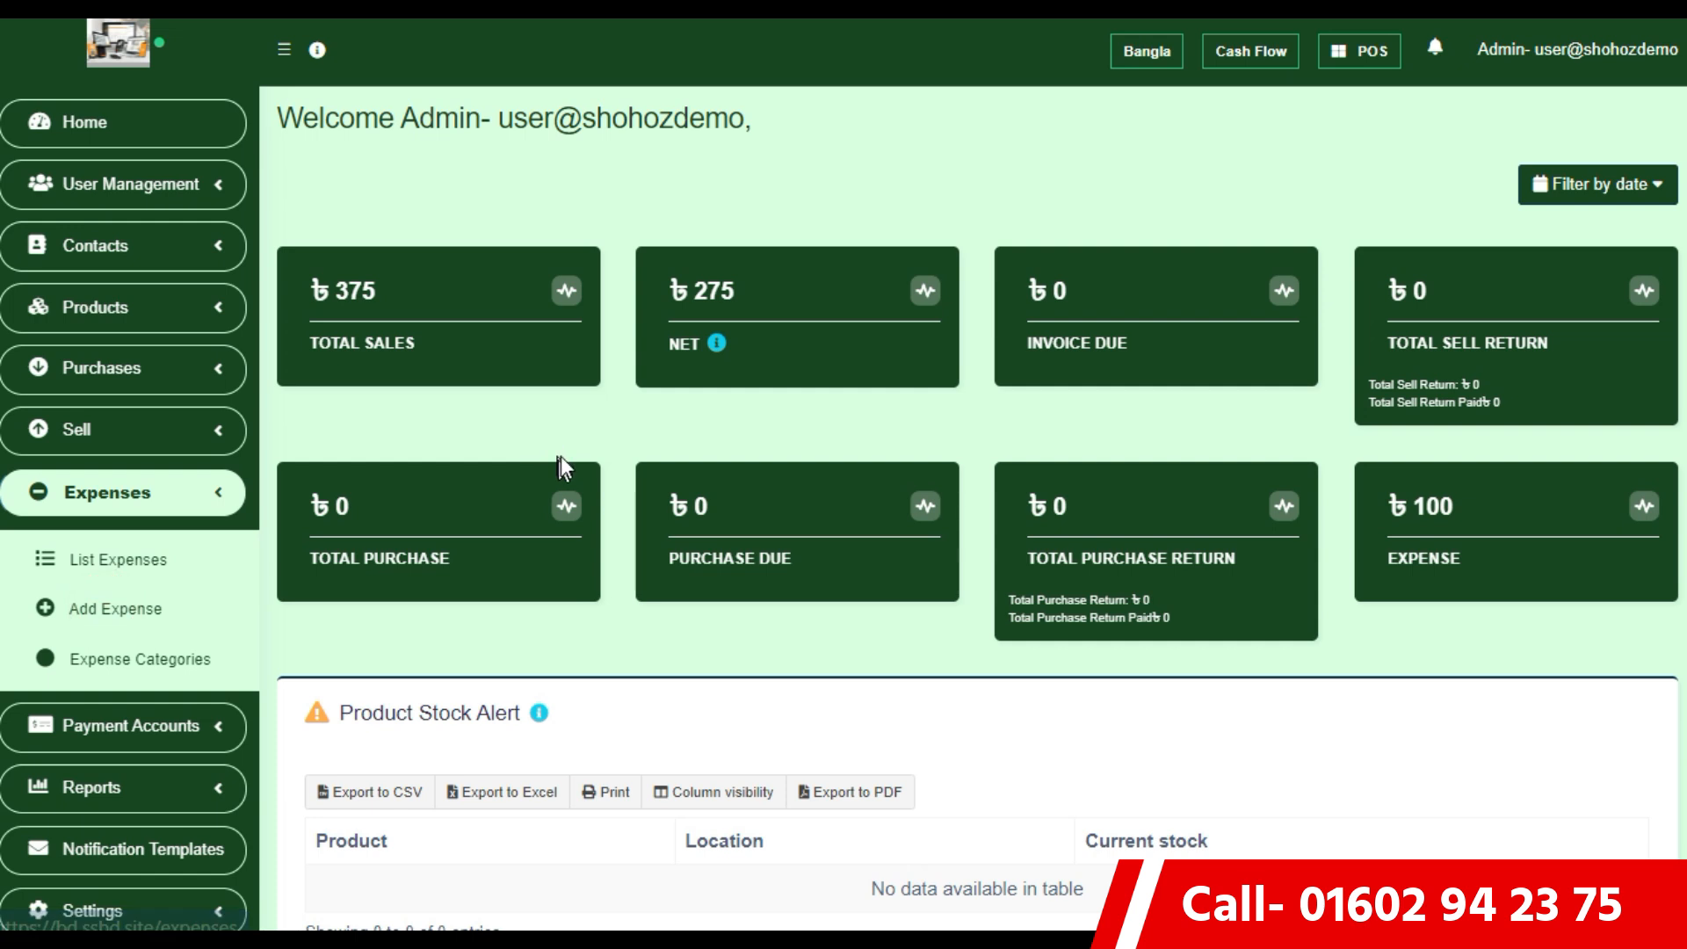
click(846, 242)
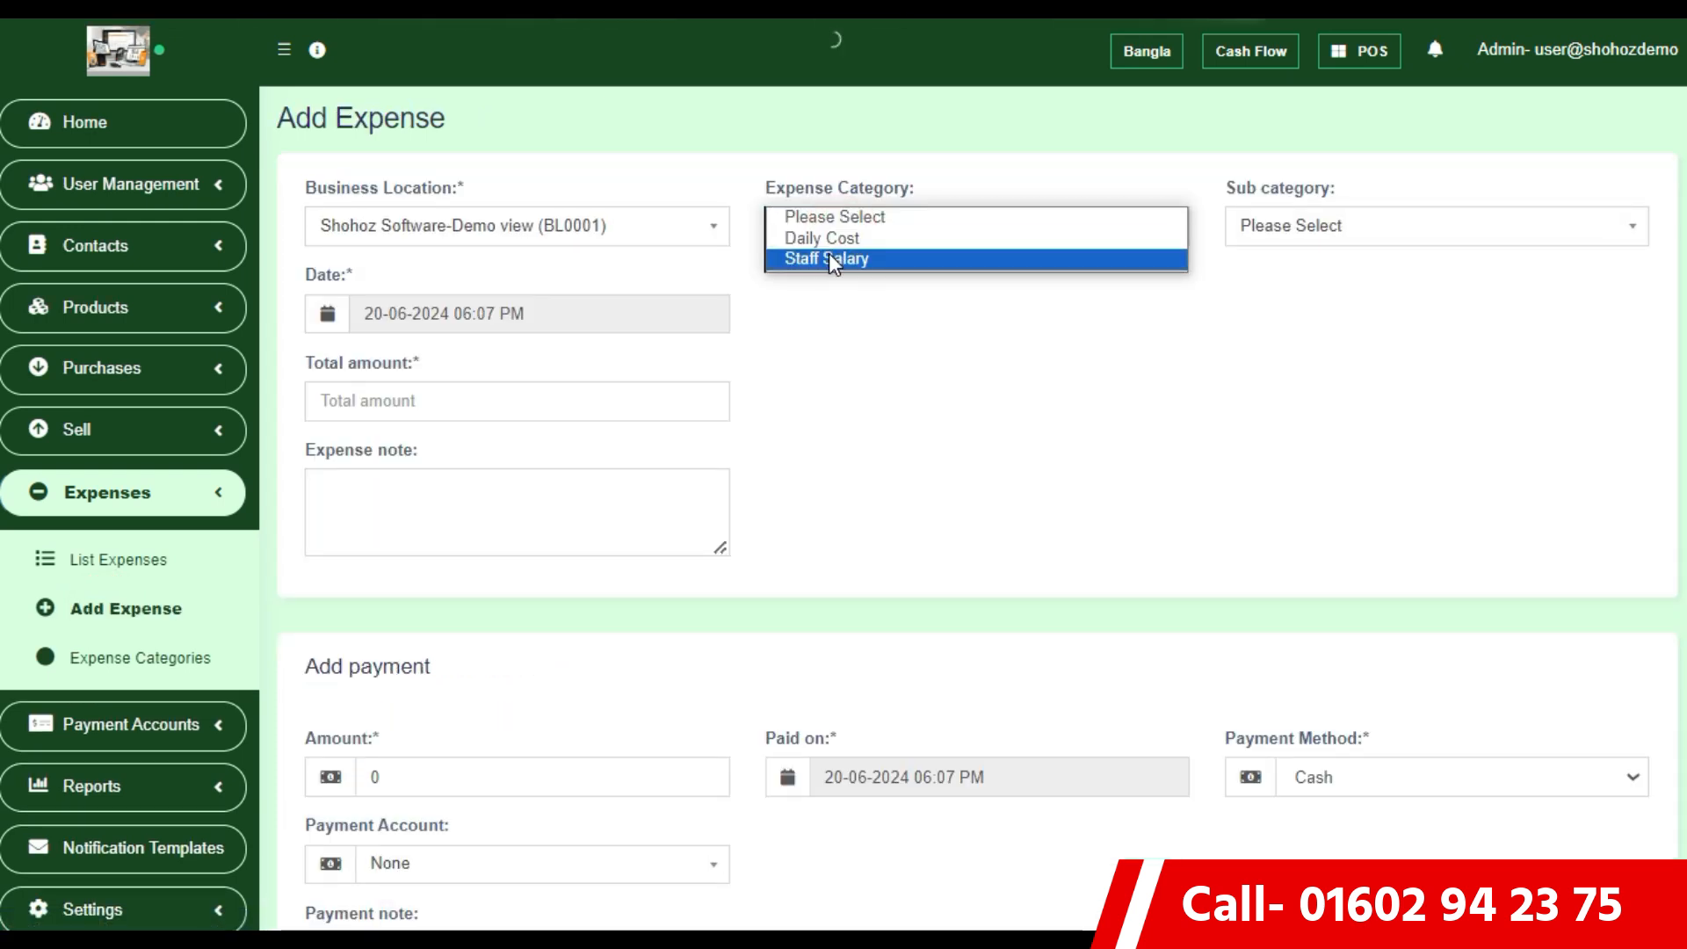
click(834, 335)
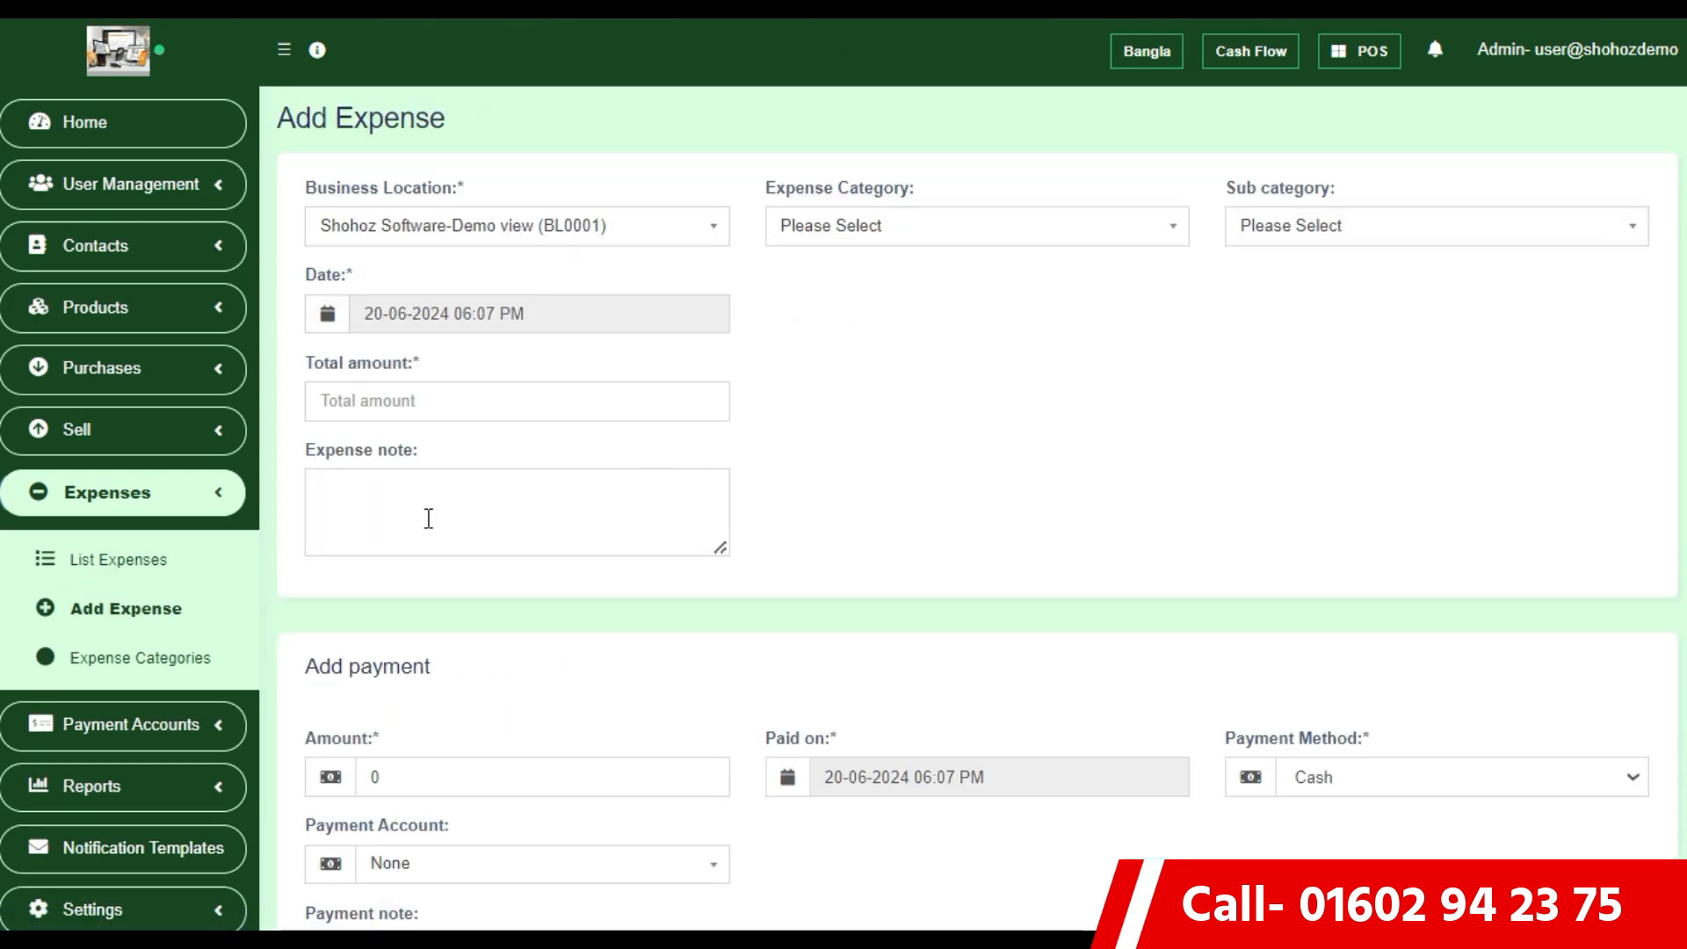
click(889, 457)
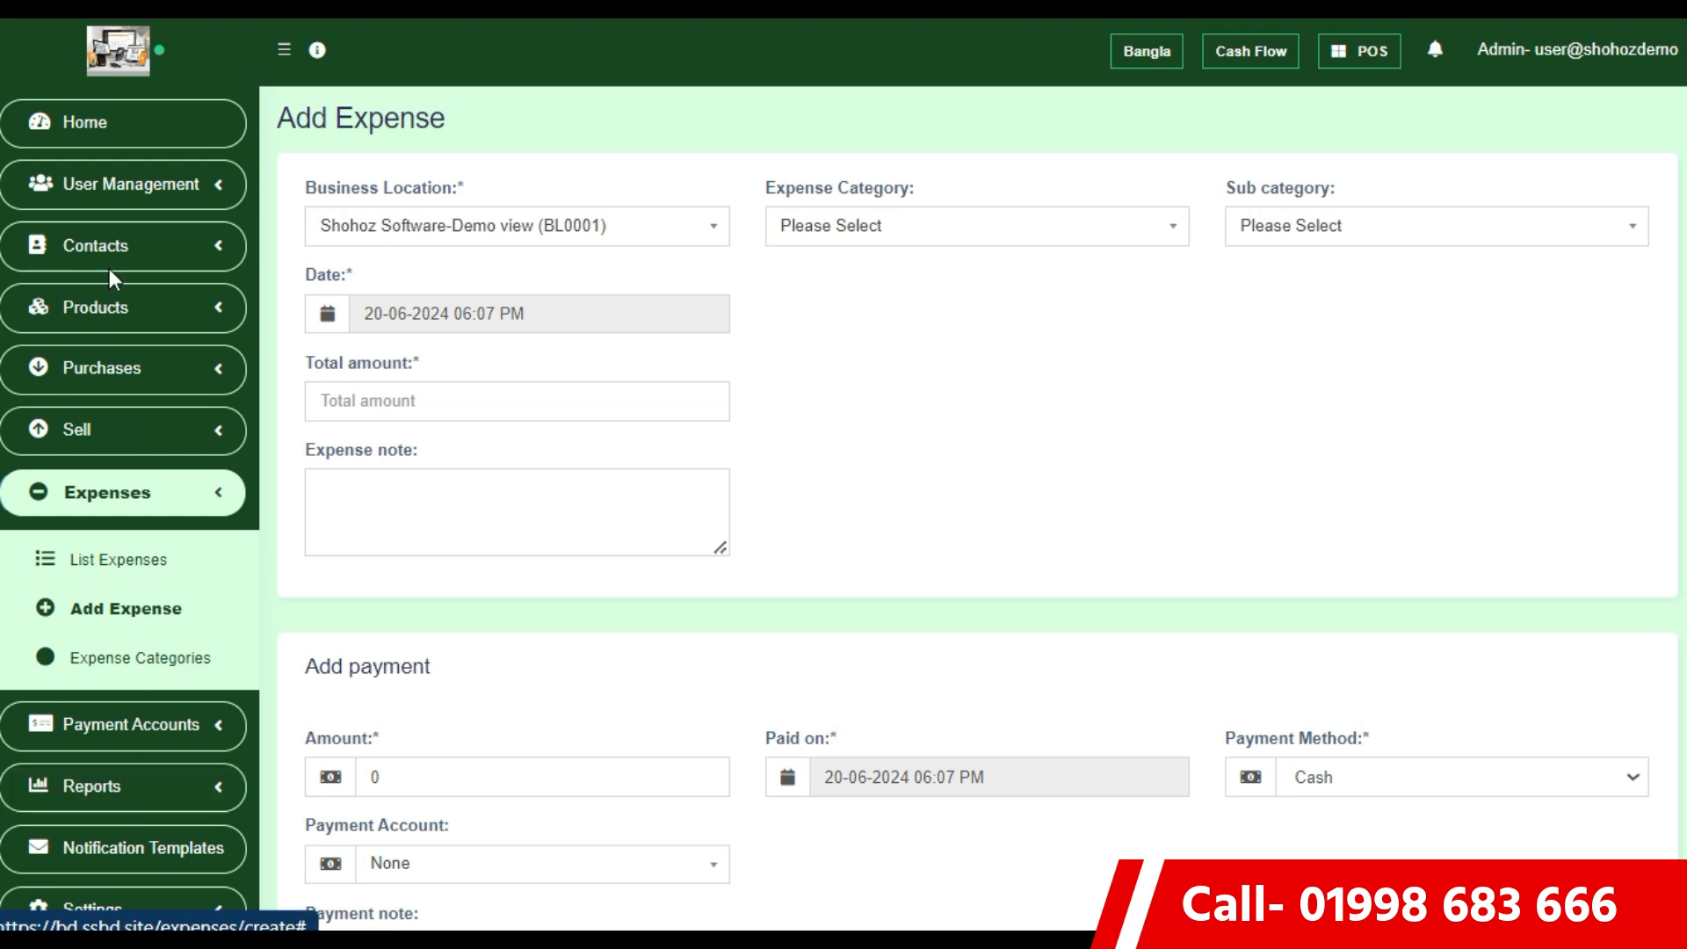
- Open the Profit / Loss Report and check its Total Sales and Total Expense values
scroll(141, 817, down, 3)
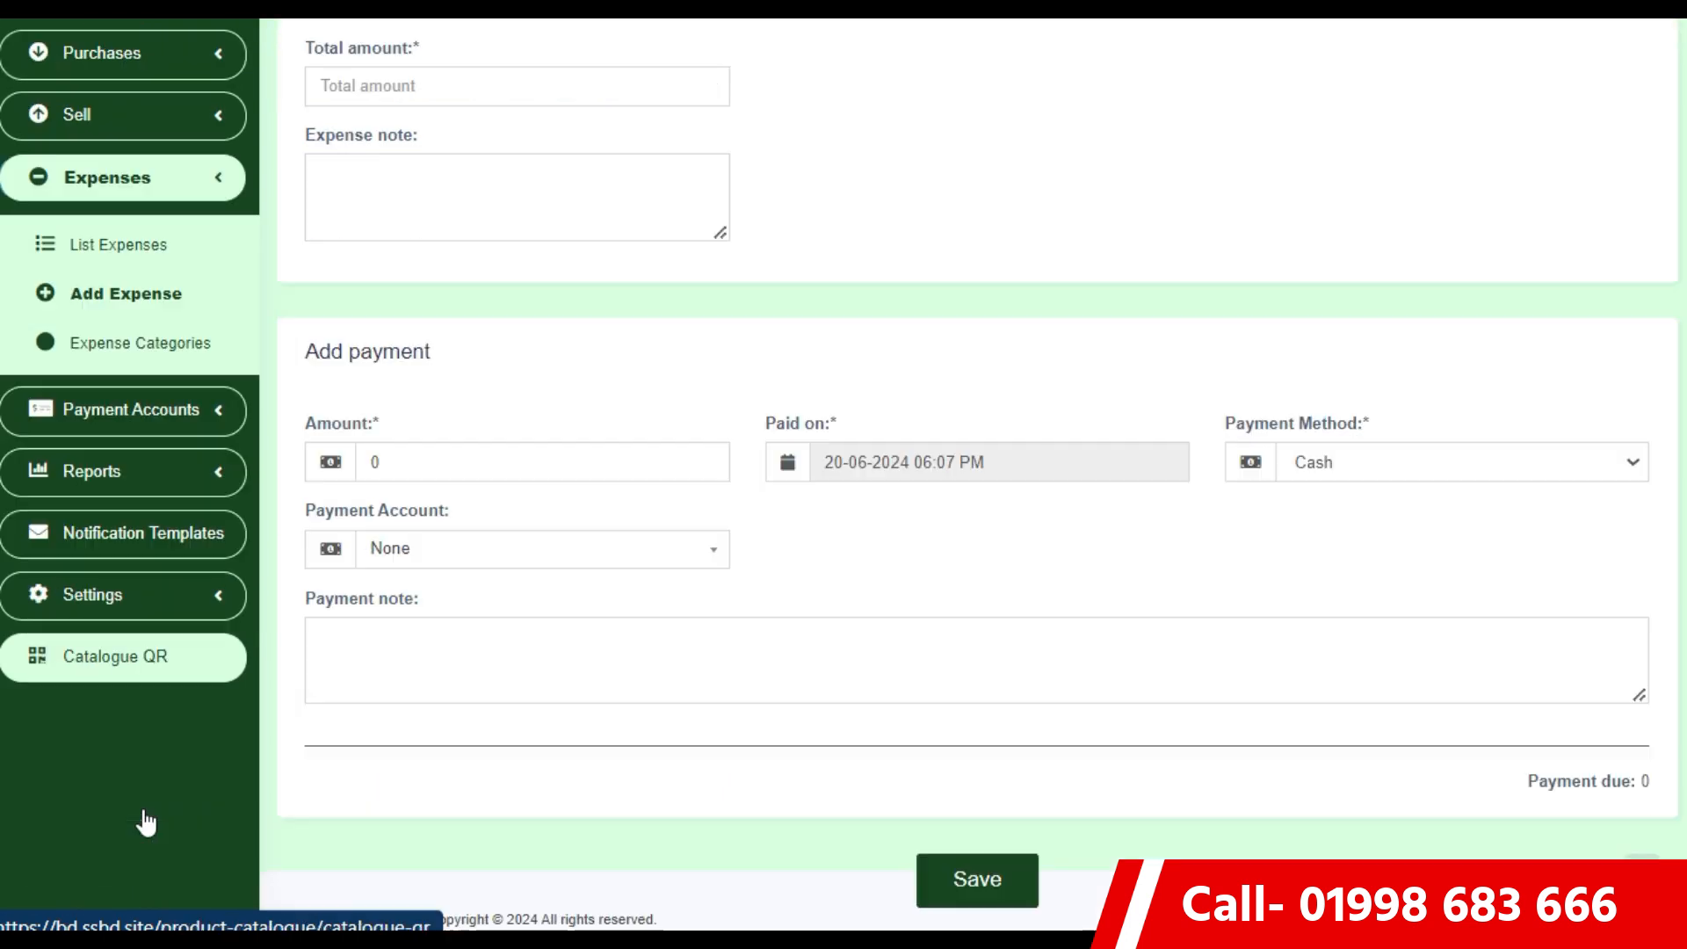
click(138, 474)
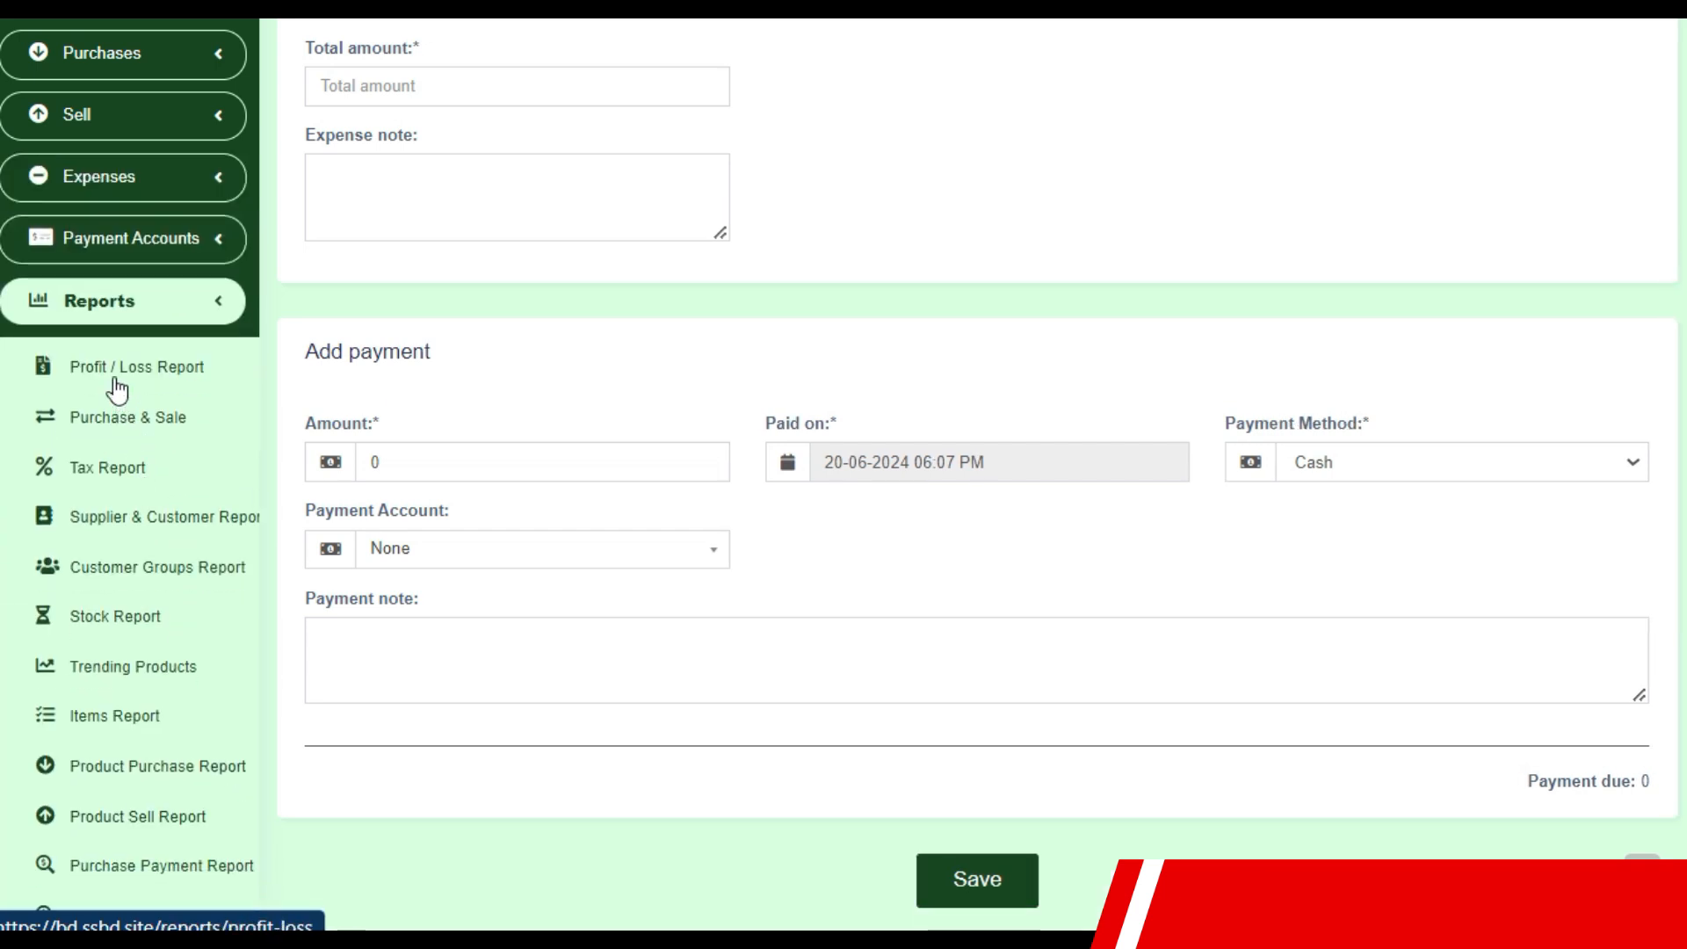
click(120, 376)
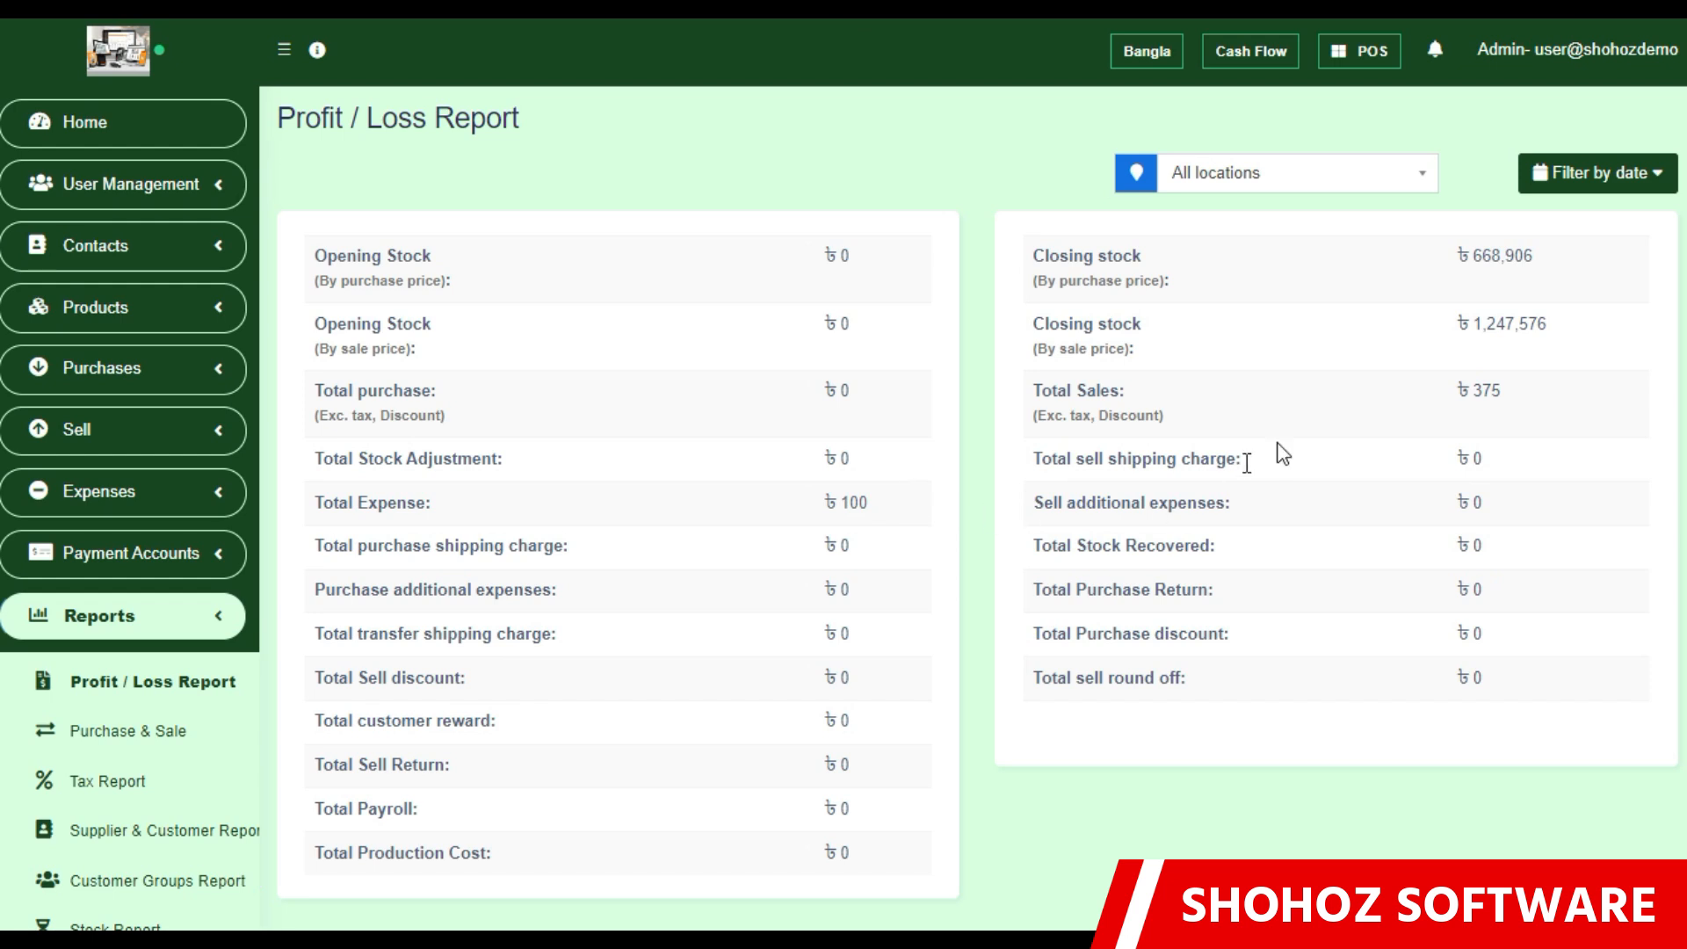
drag(1454, 402, 1523, 404)
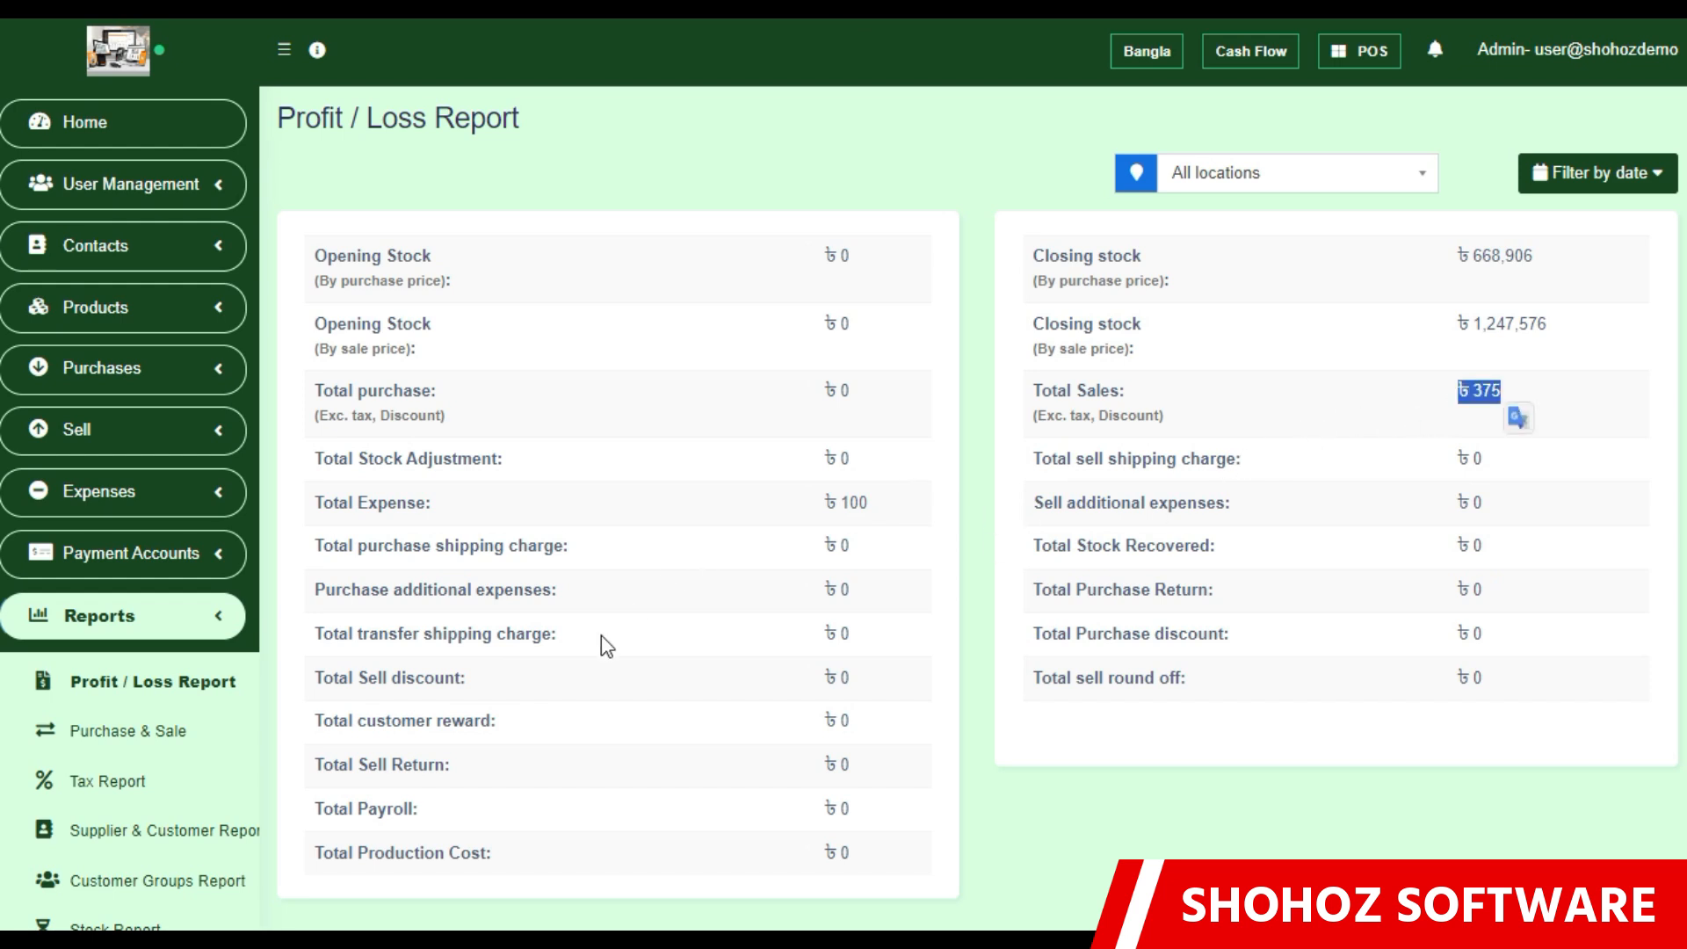
drag(834, 509, 881, 508)
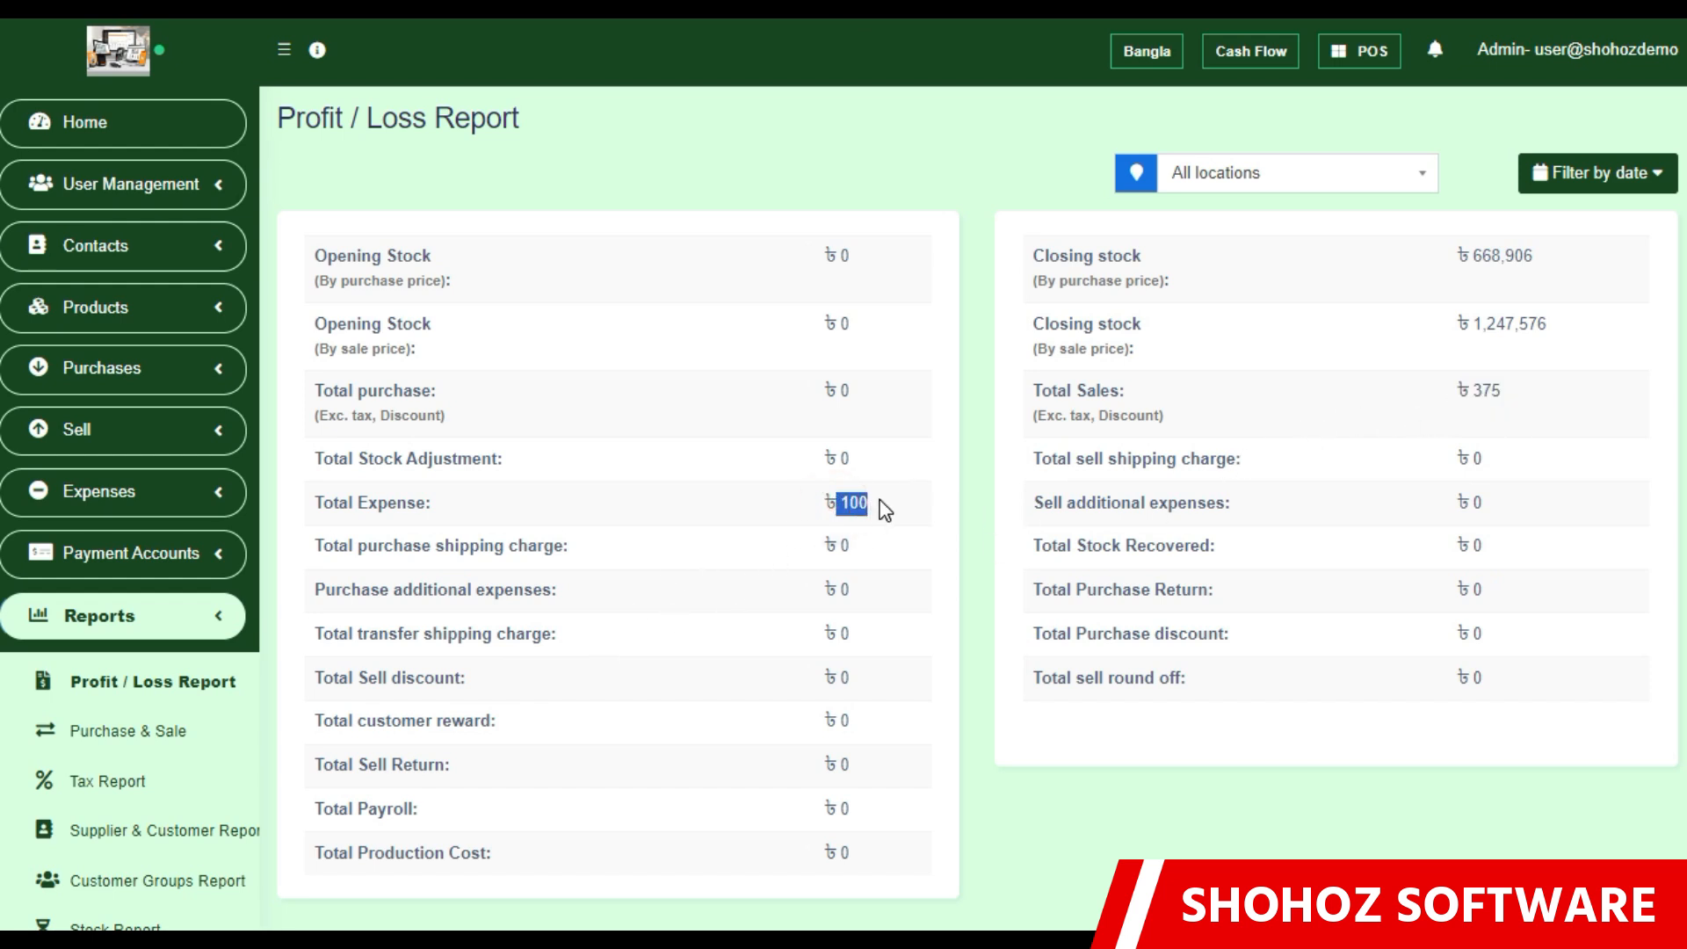
- Examine the Gross Profit and Net Profit summary beneath the Profit / Loss Report tables
scroll(873, 667, down, 4)
scroll(858, 474, down, 2)
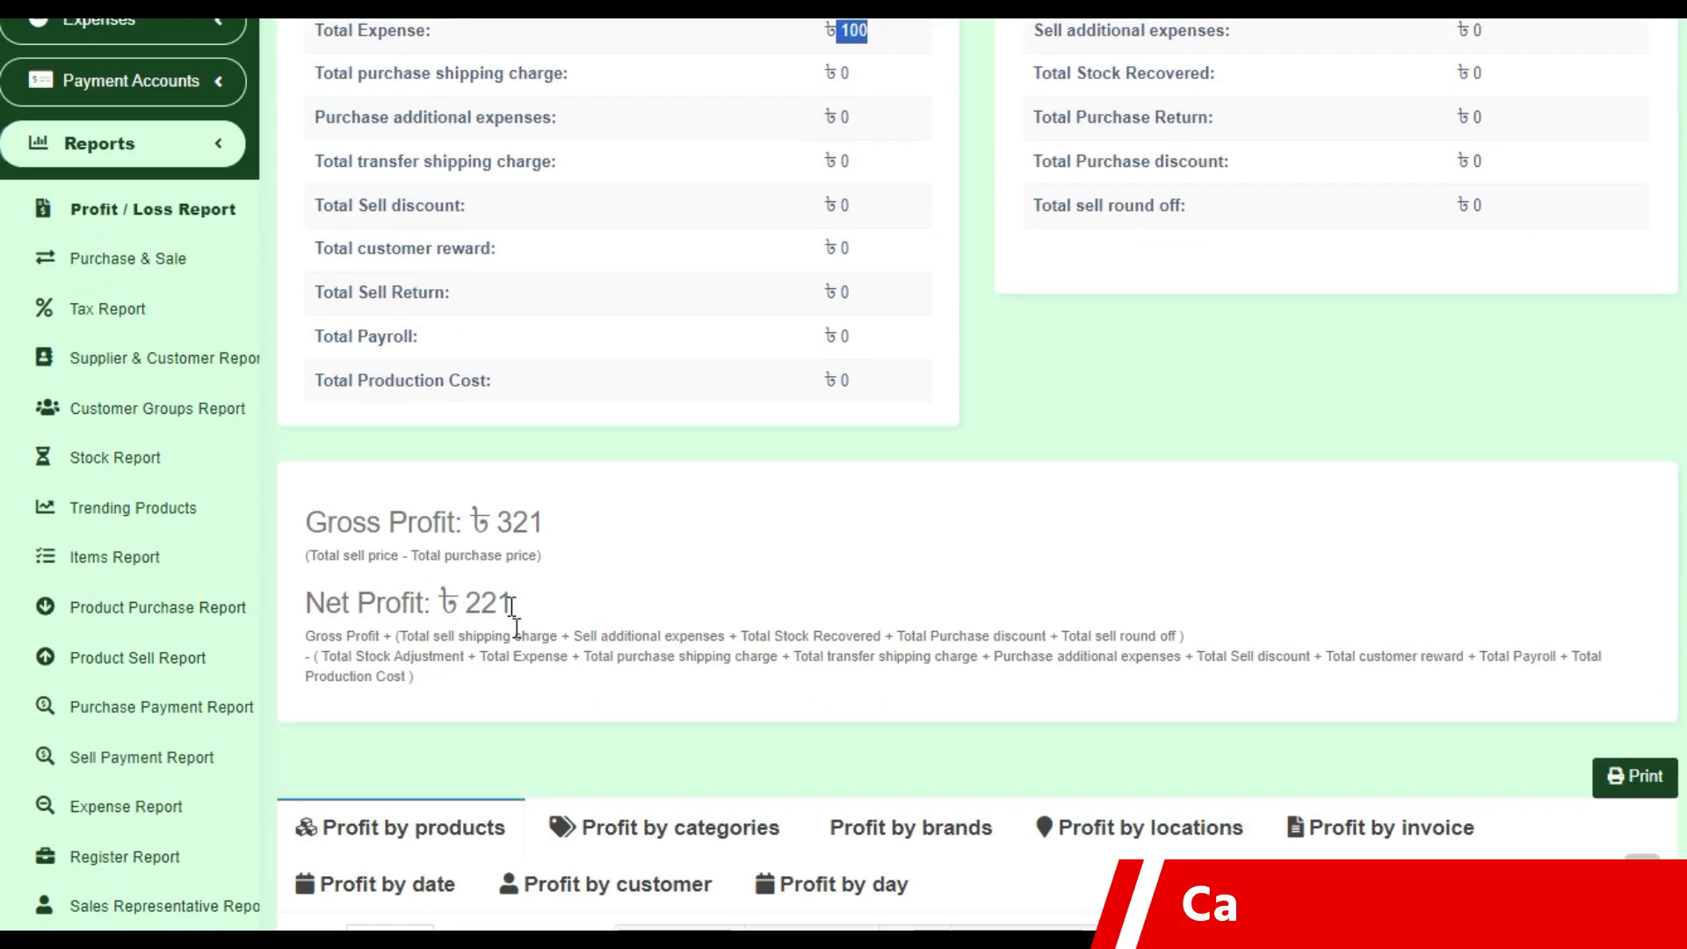
drag(535, 610, 439, 604)
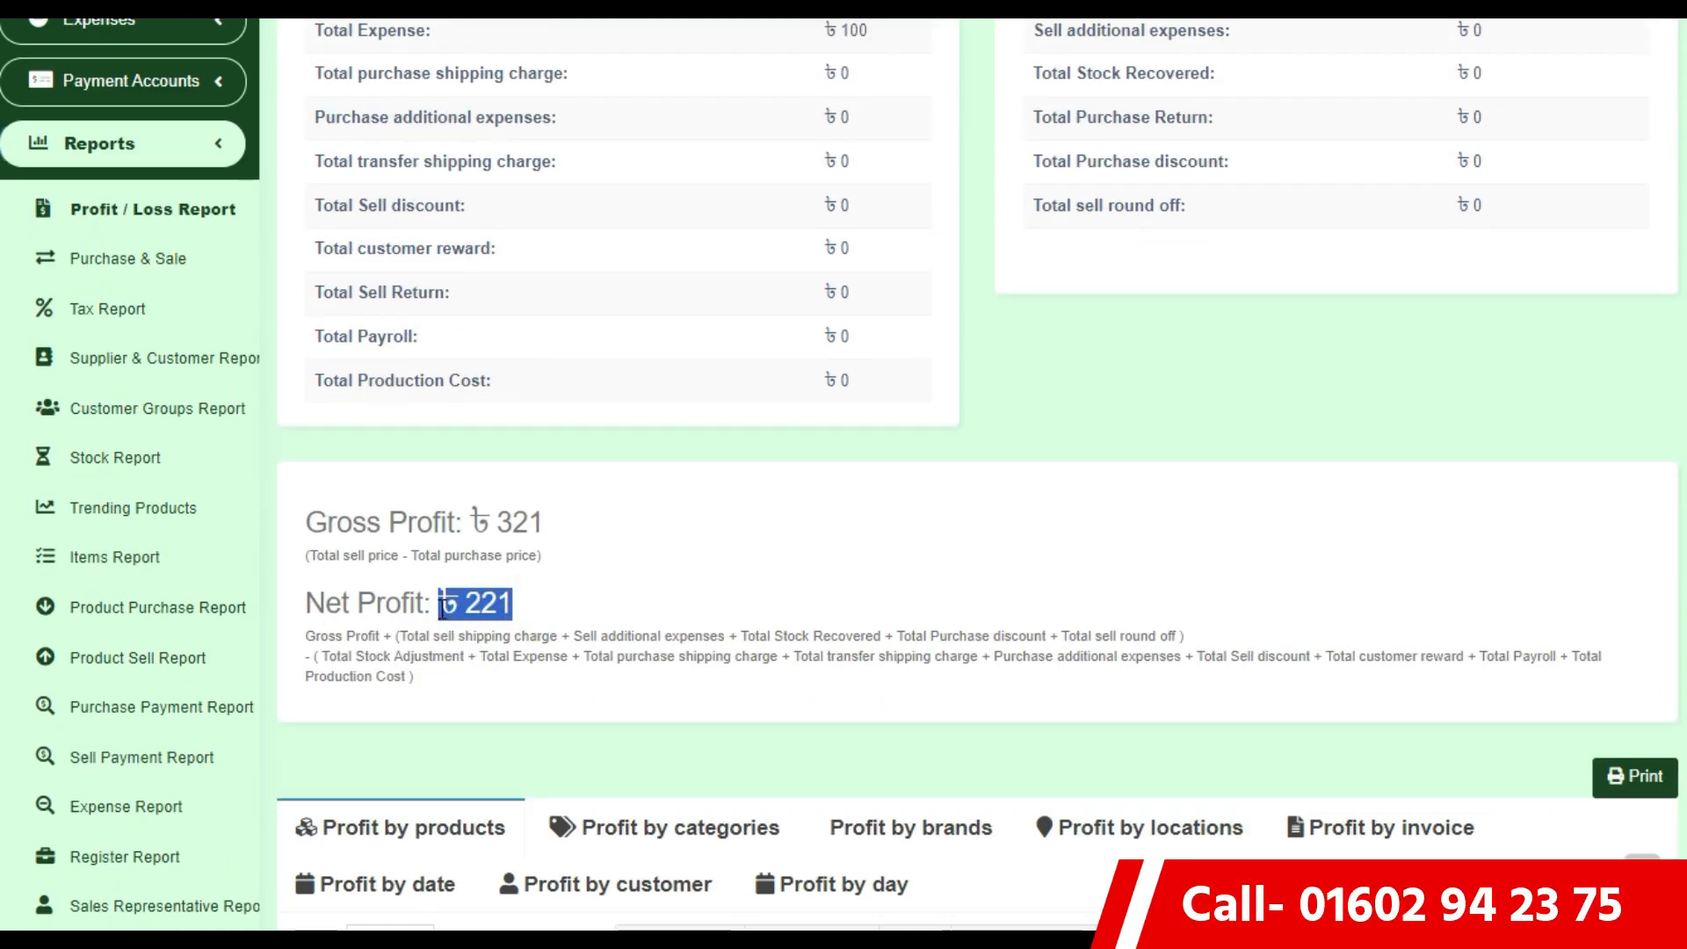
scroll(540, 600, down, 5)
scroll(540, 600, up, 5)
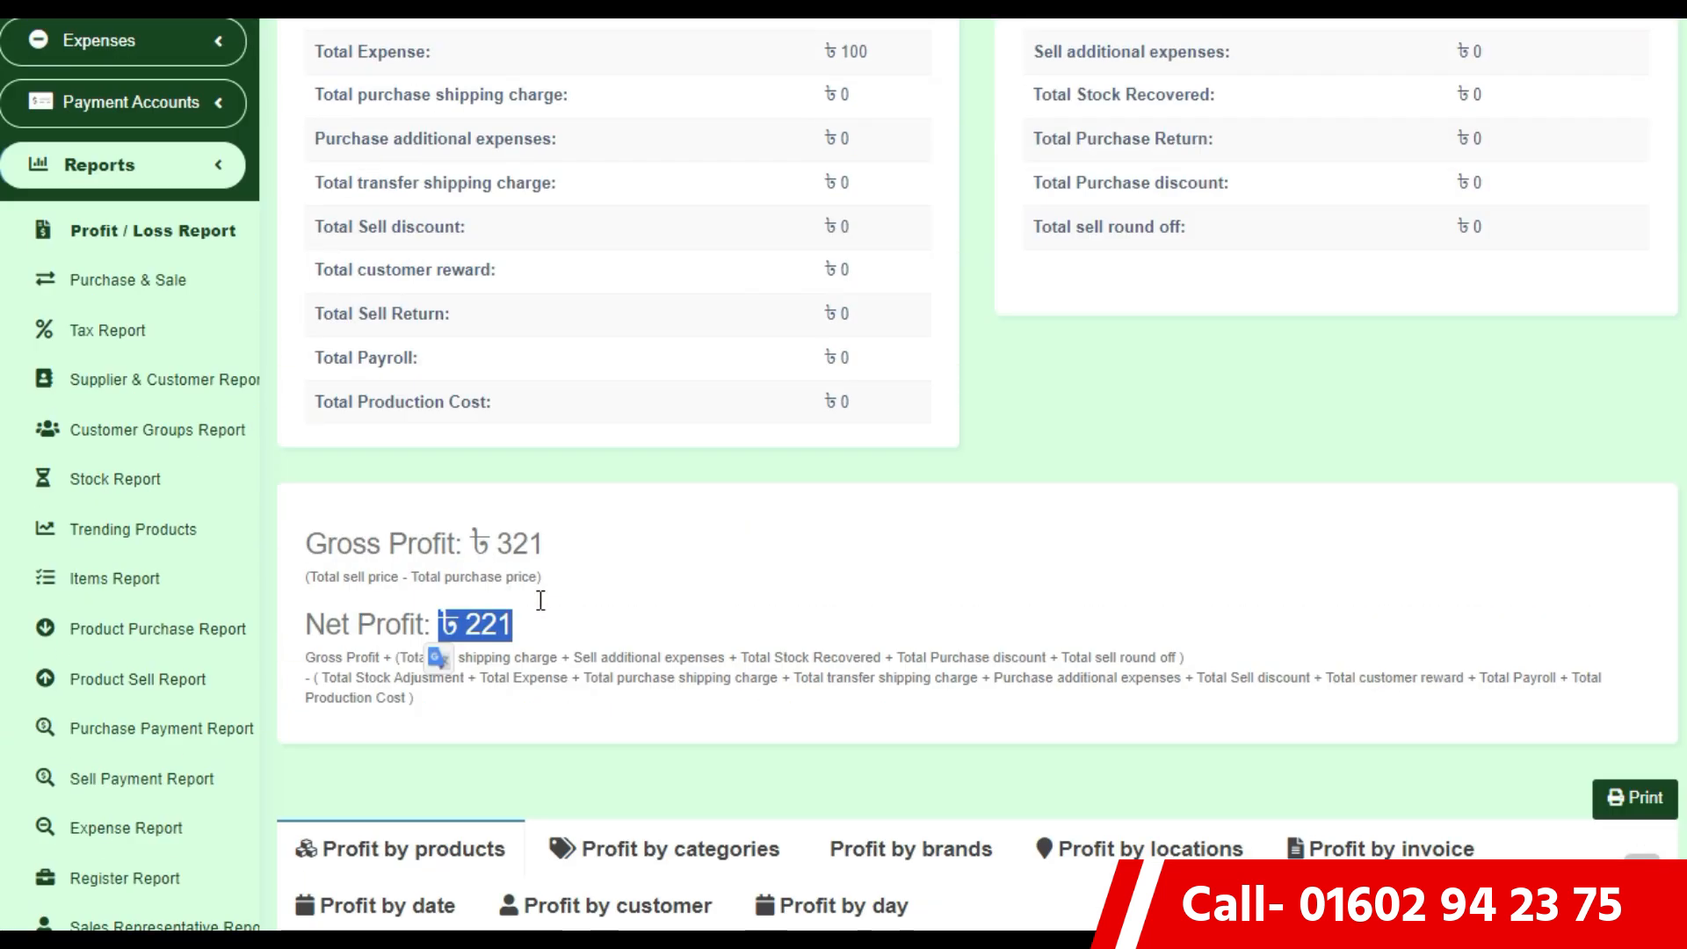
scroll(588, 580, up, 5)
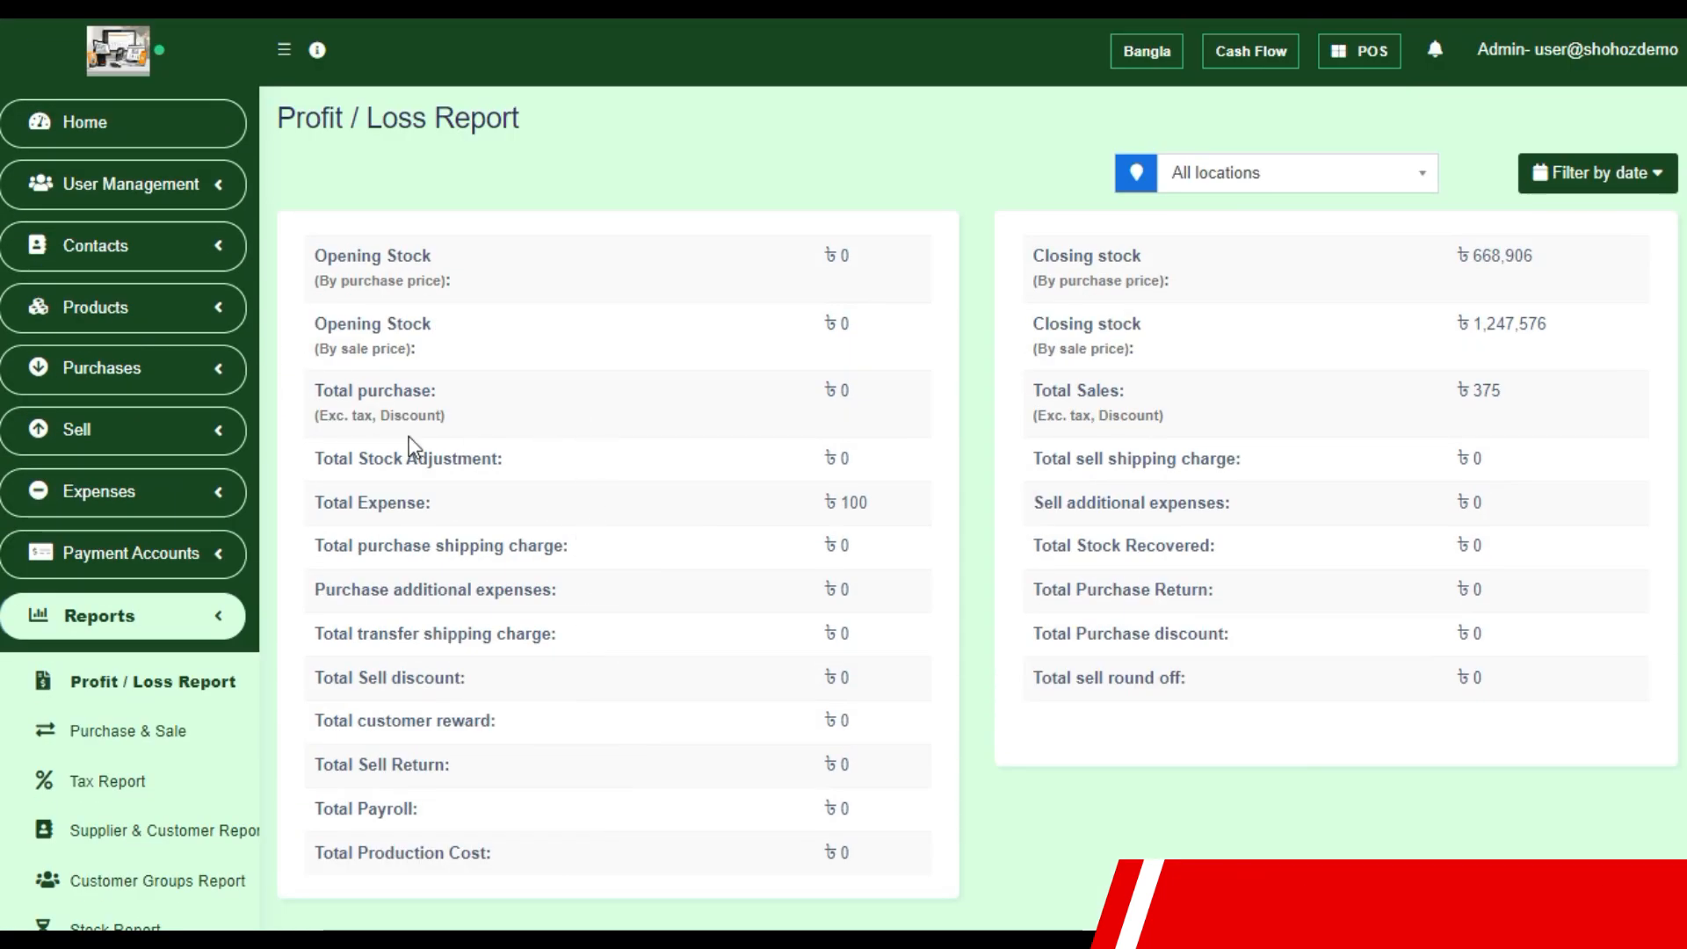
- Open the Add Product form and review the product name and other detail fields
click(141, 305)
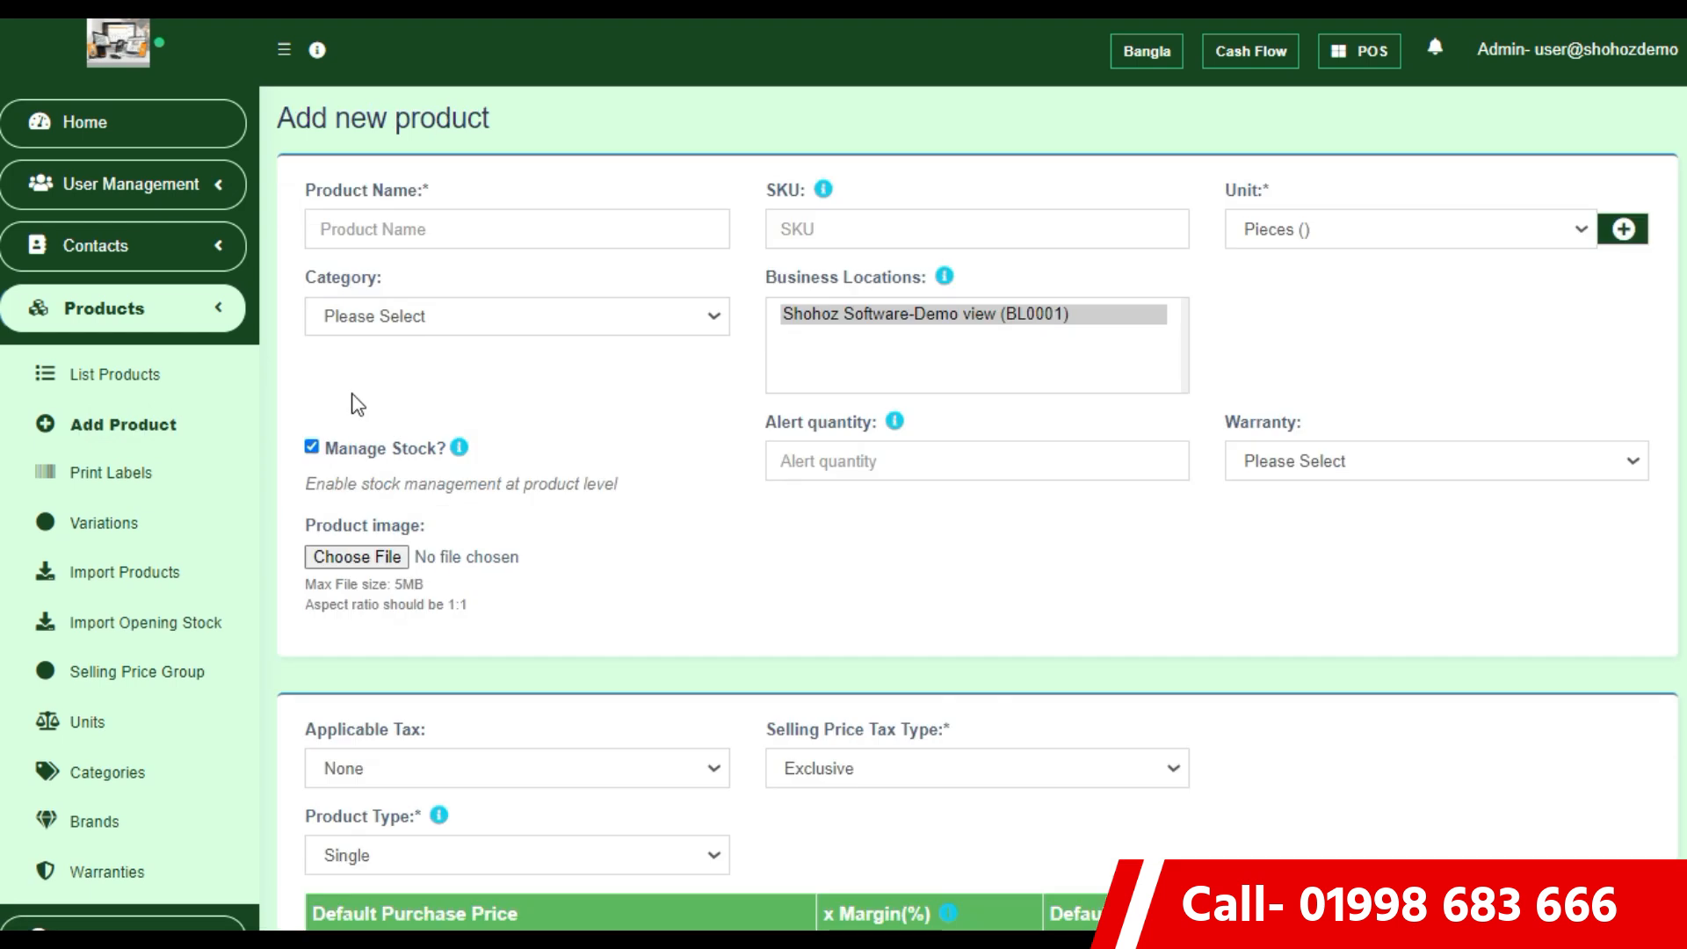
click(421, 232)
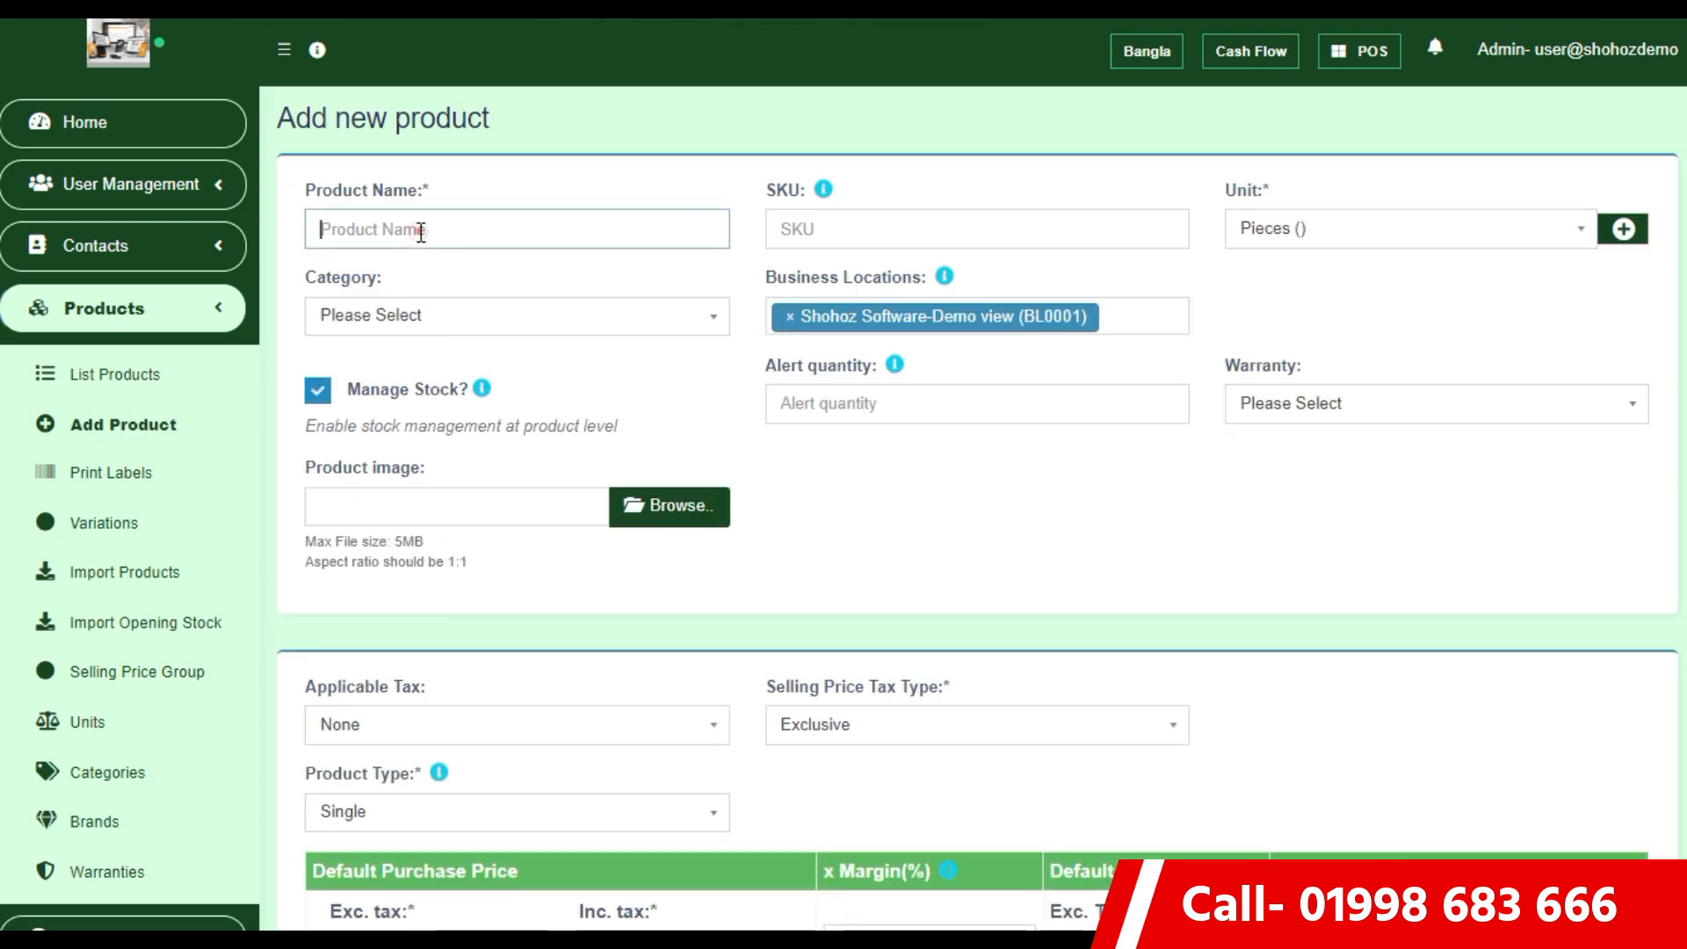
click(873, 587)
scroll(682, 414, down, 3)
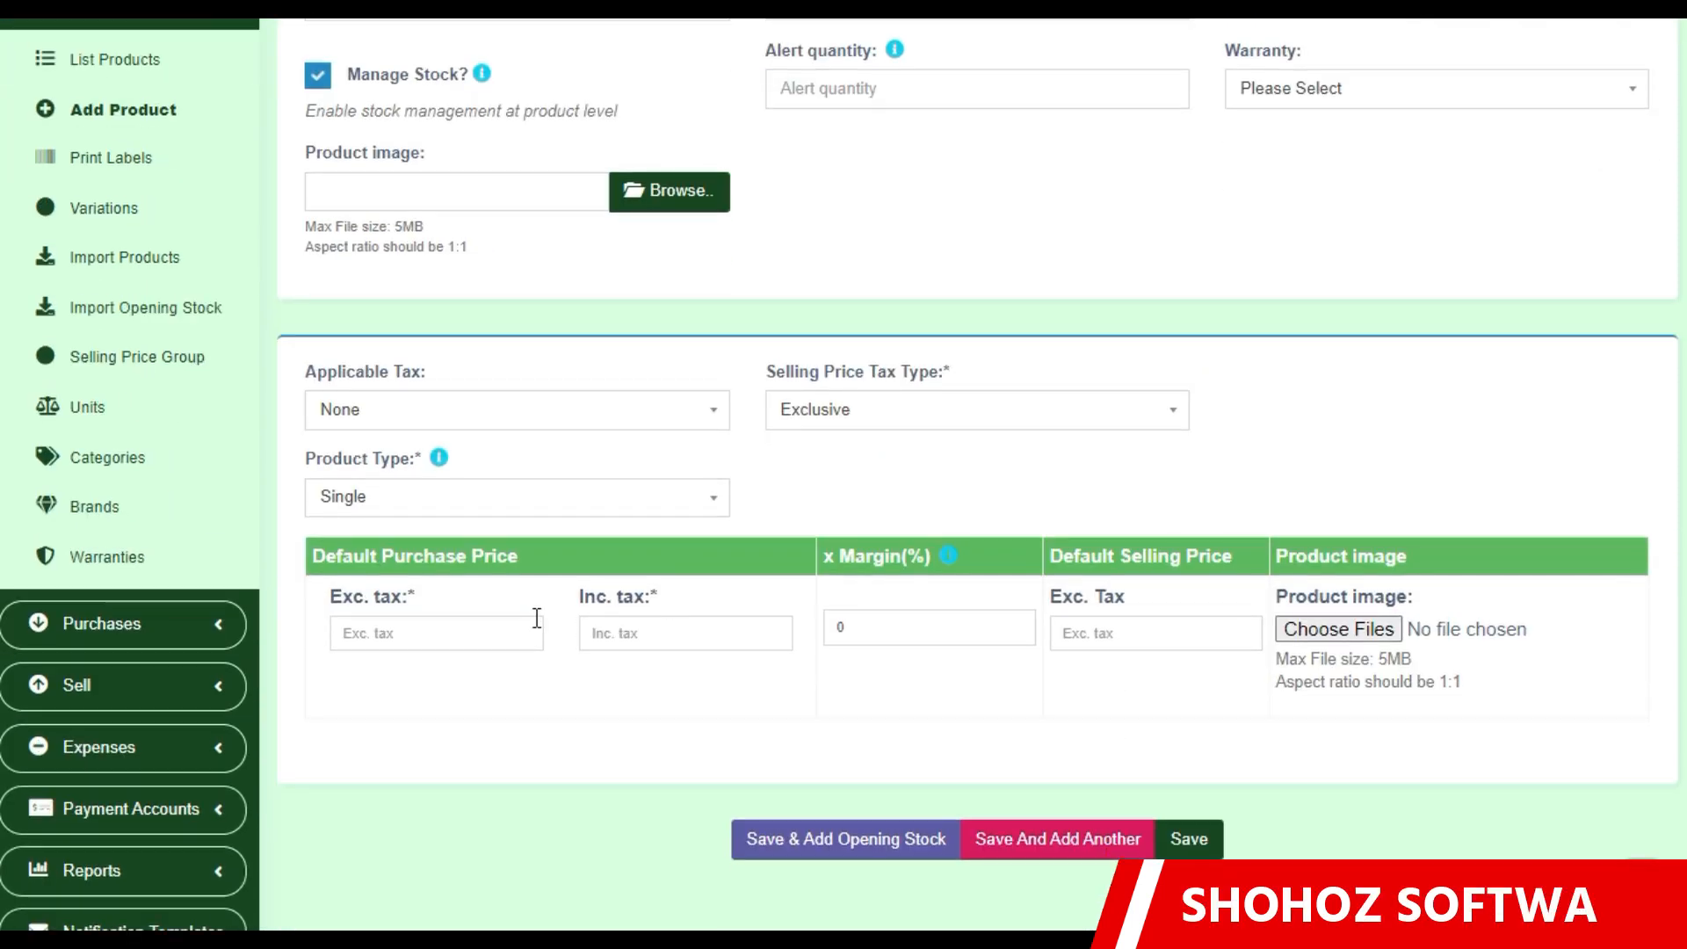
- Check the default purchase and selling price fields of the new product, and leave the form for the Home dashboard
click(511, 641)
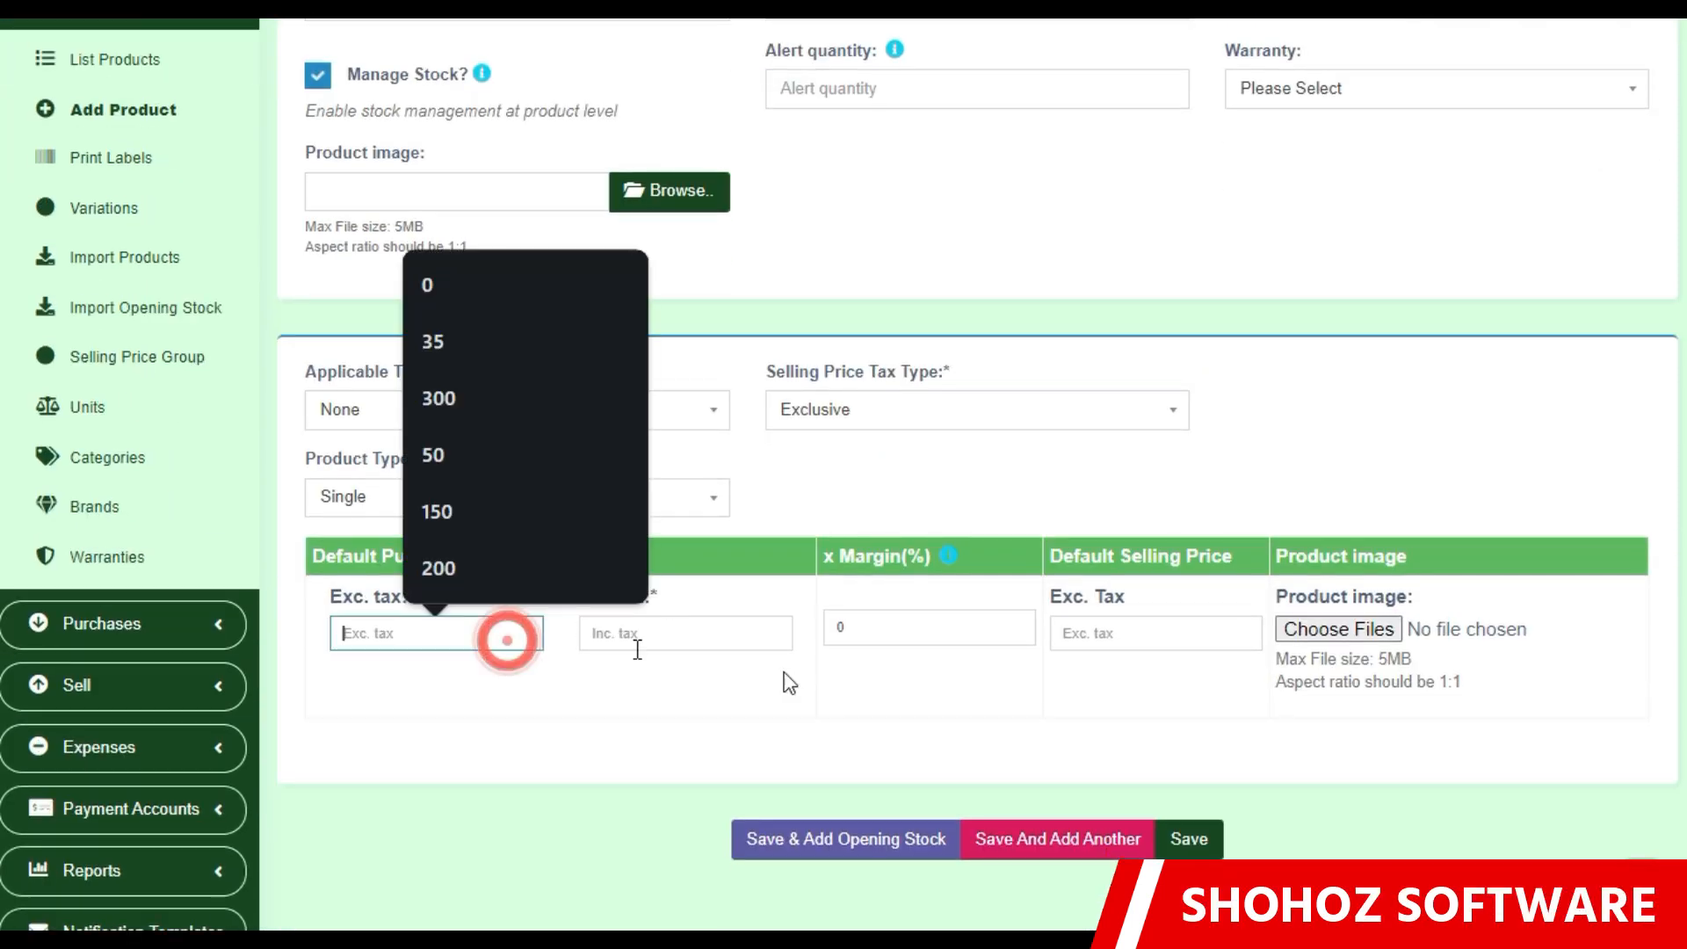
click(1147, 631)
click(594, 733)
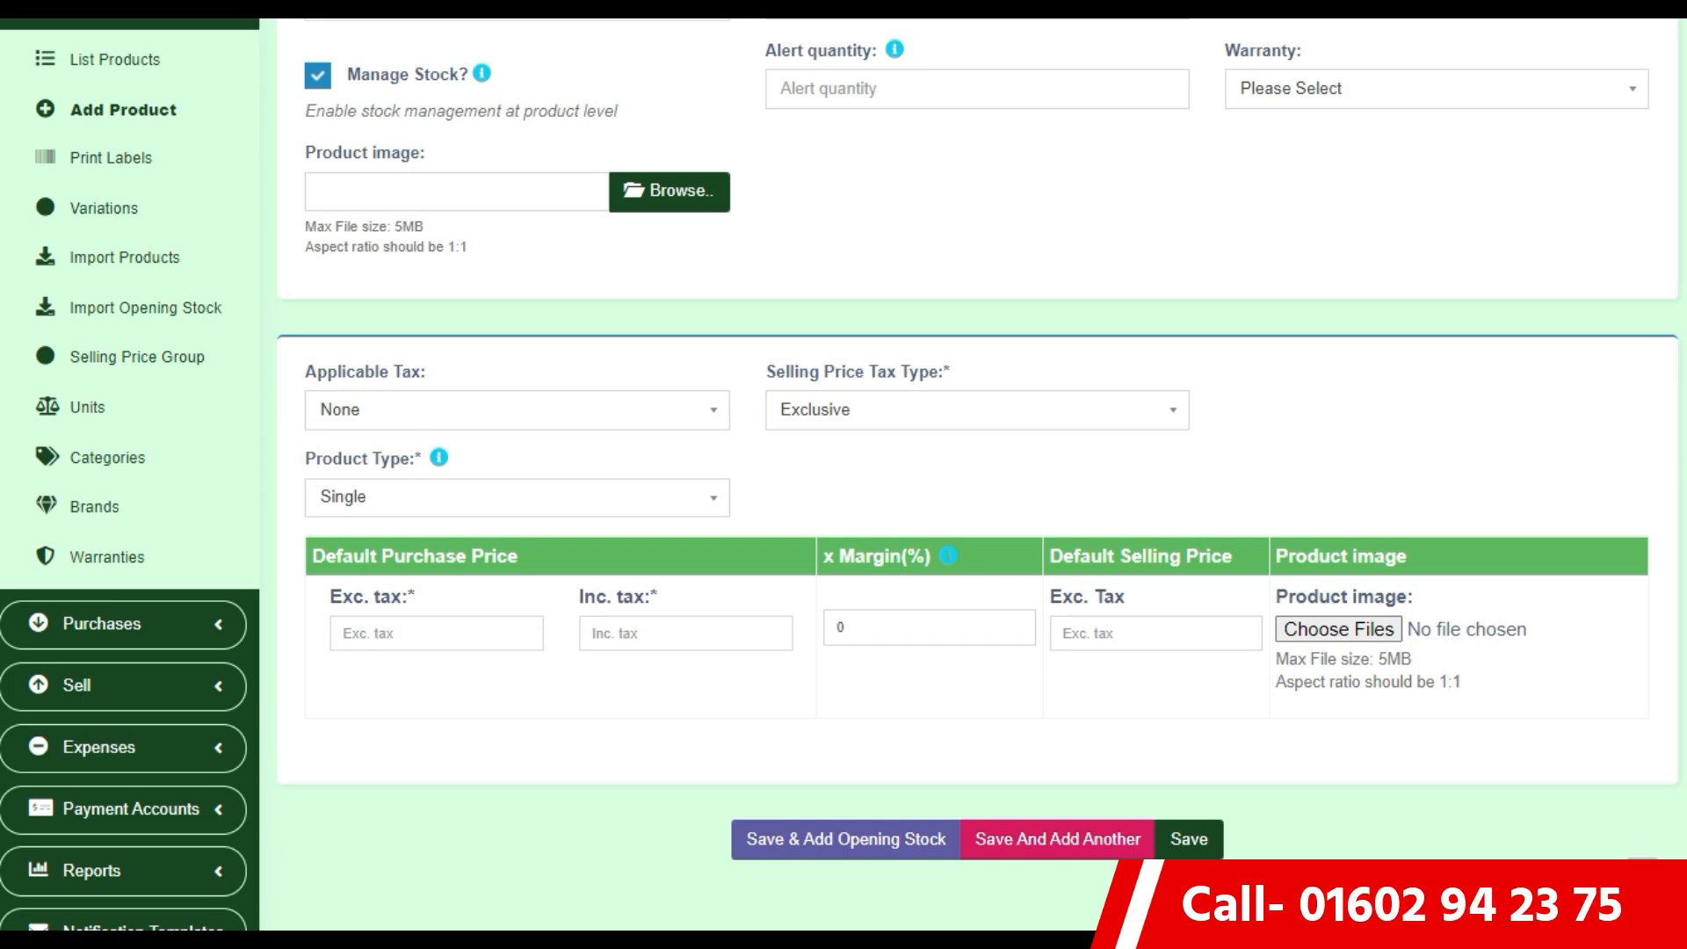
scroll(215, 557, up, 4)
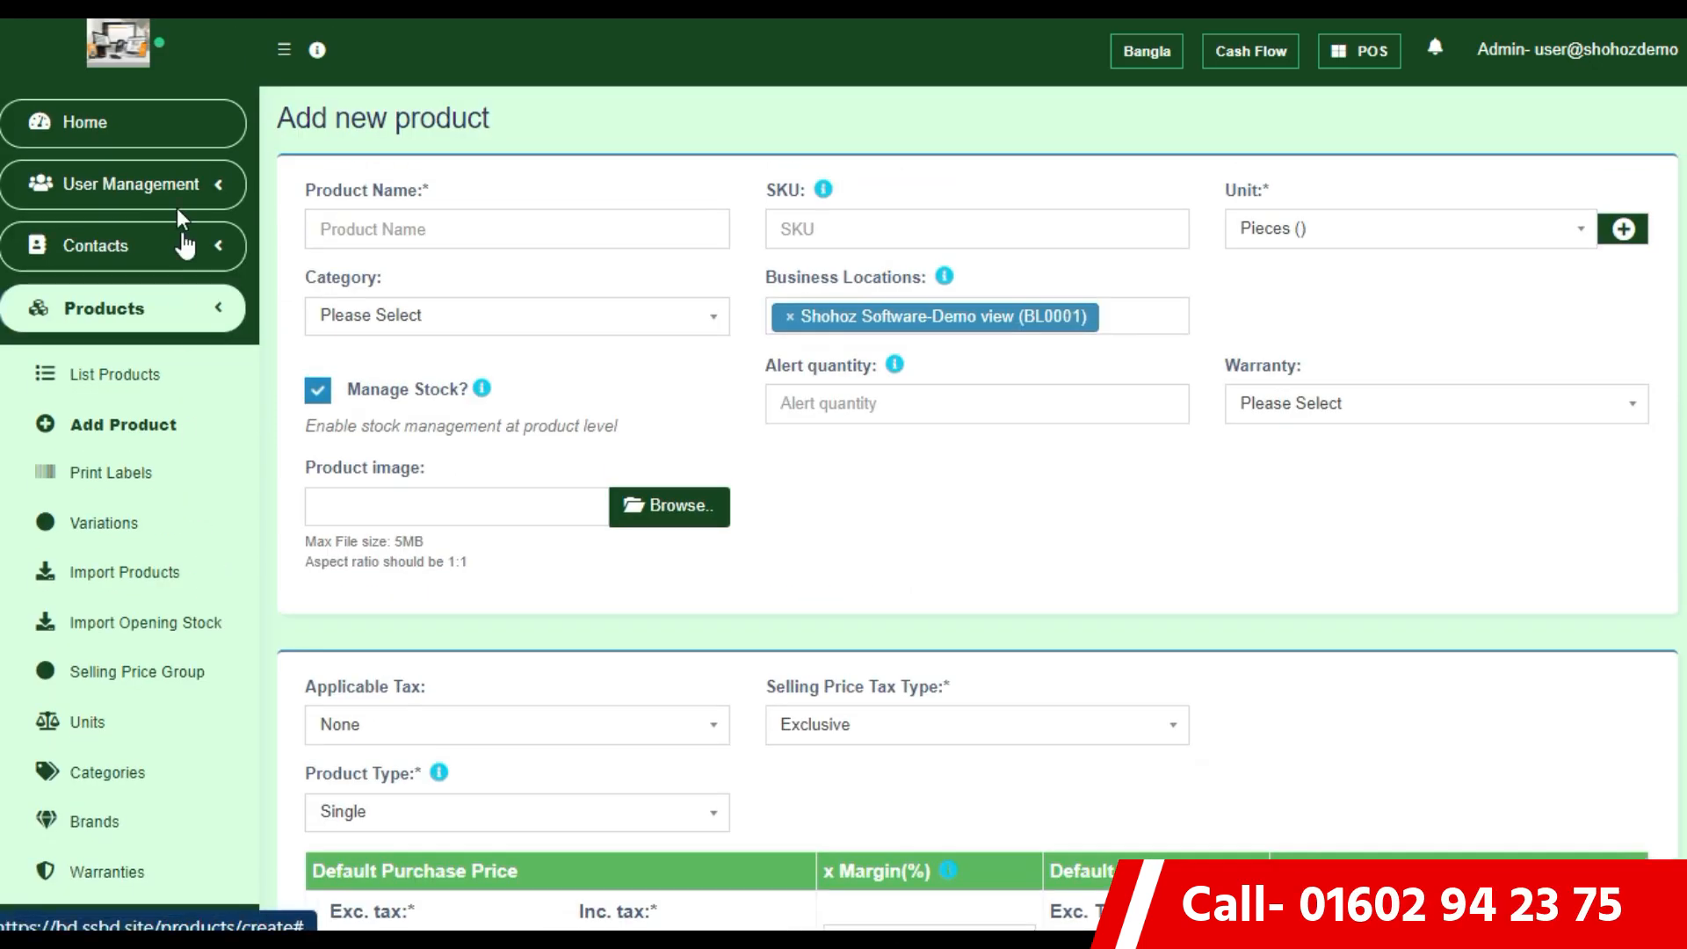
click(144, 125)
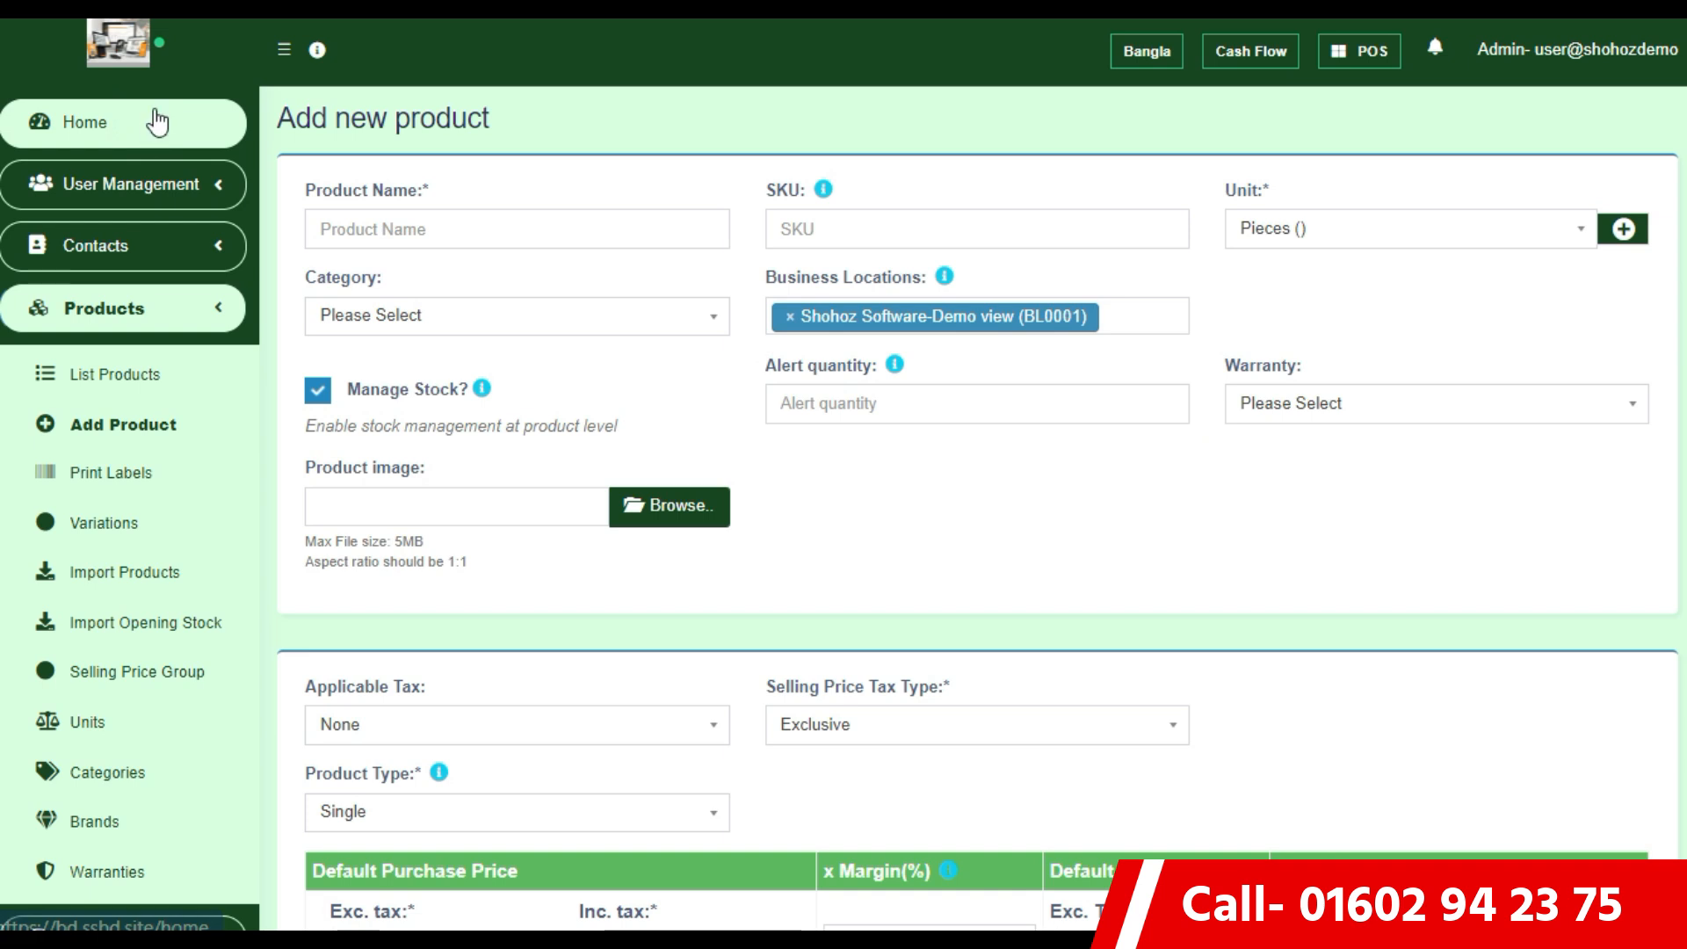